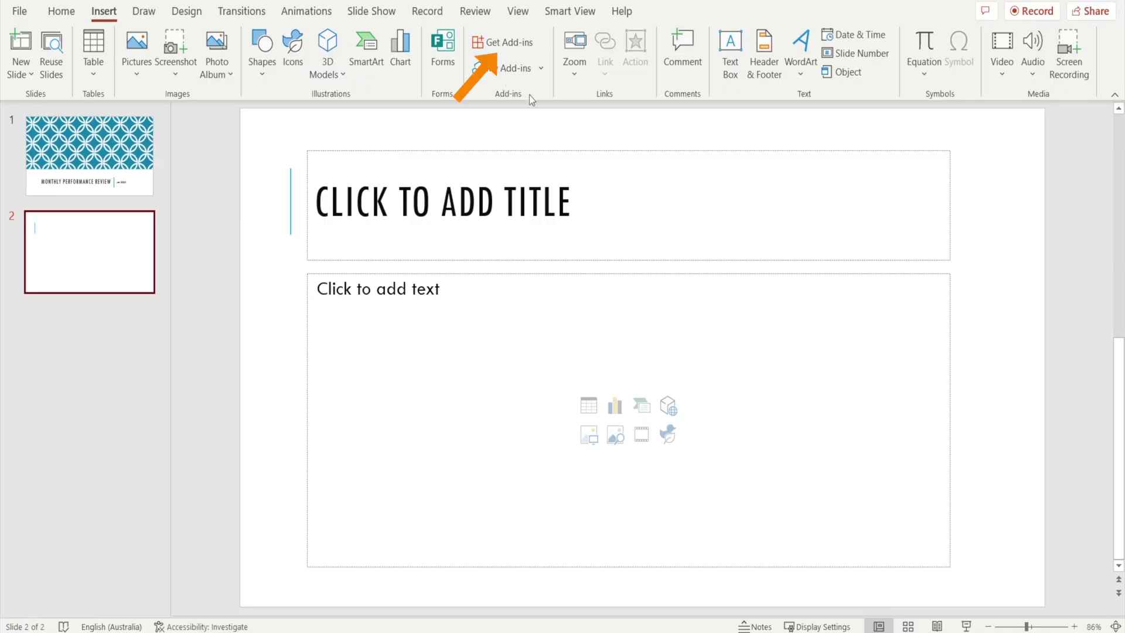
# Search the Office Add-ins store for 'Power BI' to list Power BI Tiles and Microsoft Power BI.
pyautogui.click(539, 68)
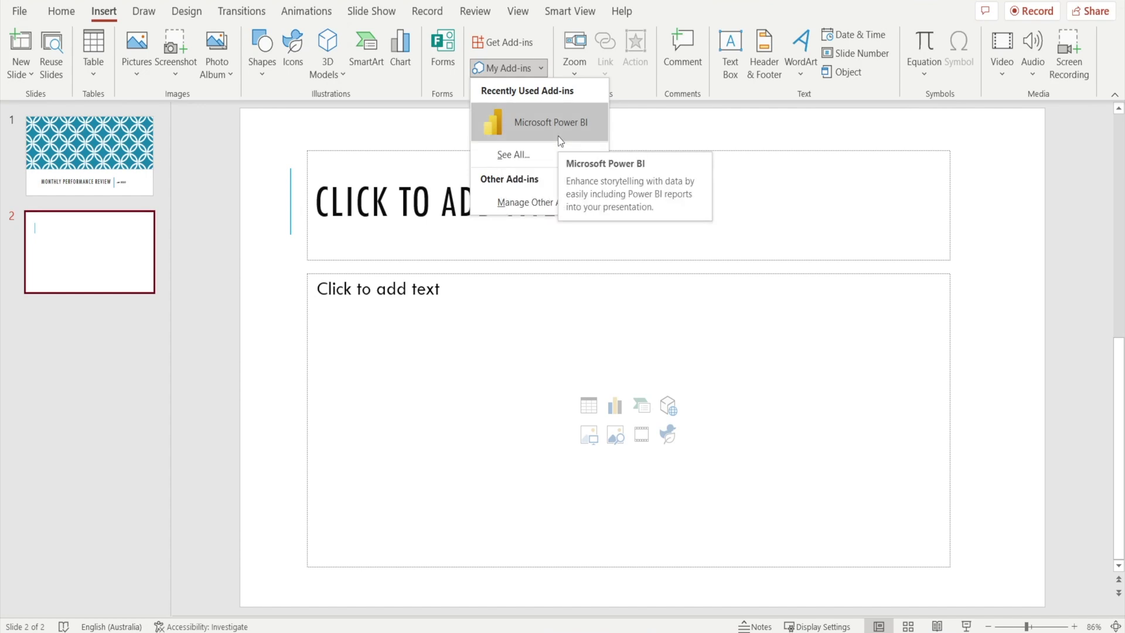
pyautogui.click(504, 44)
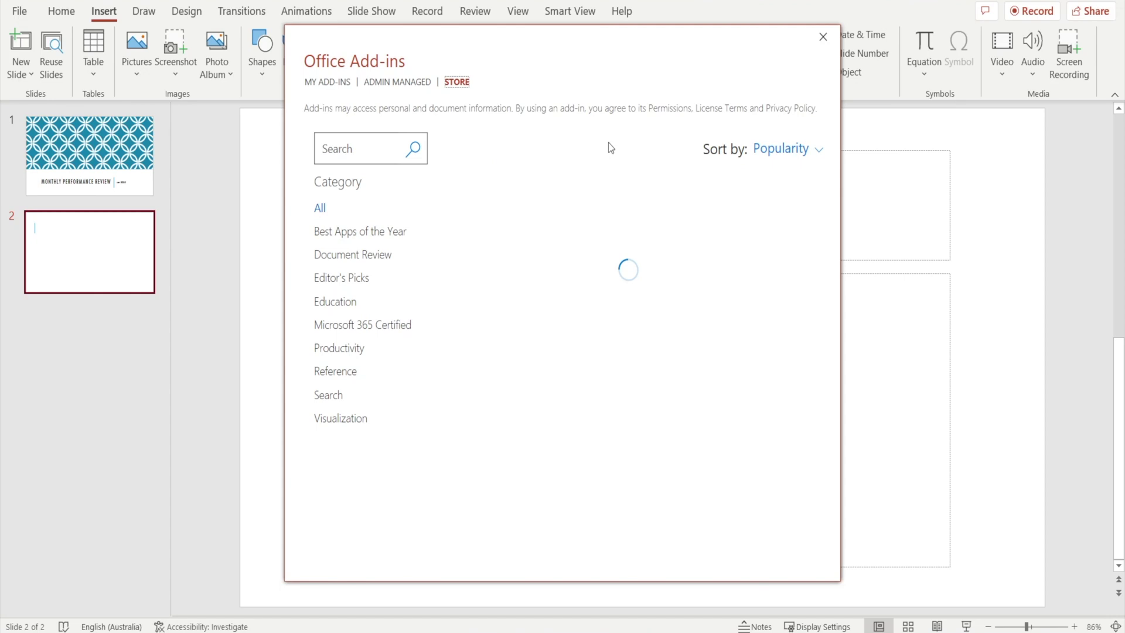
pyautogui.click(348, 152)
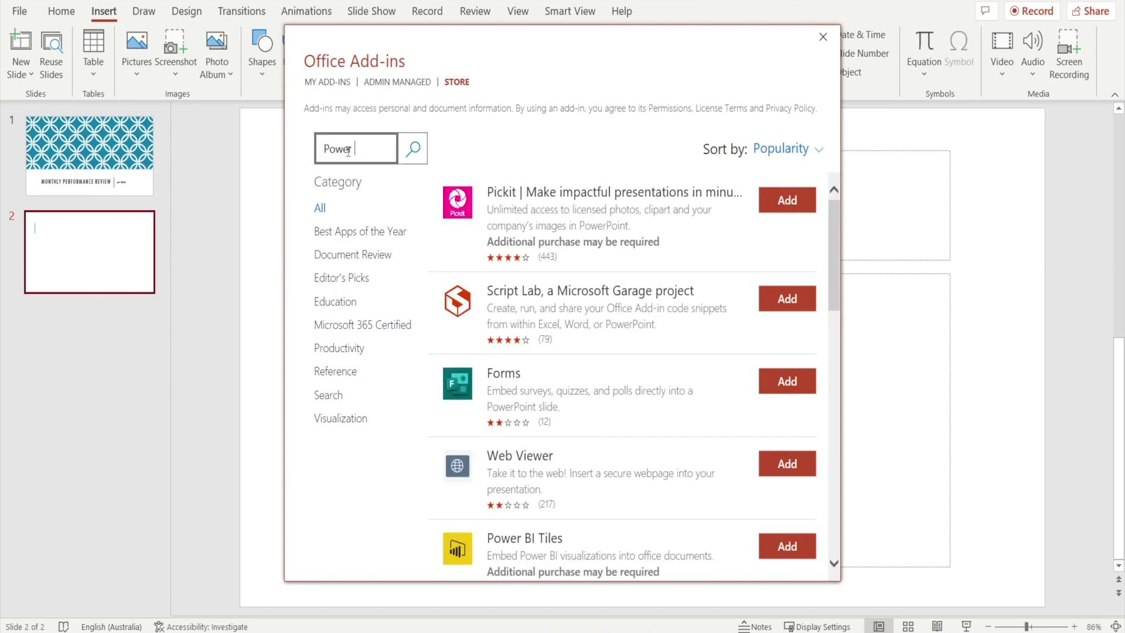
pyautogui.click(415, 151)
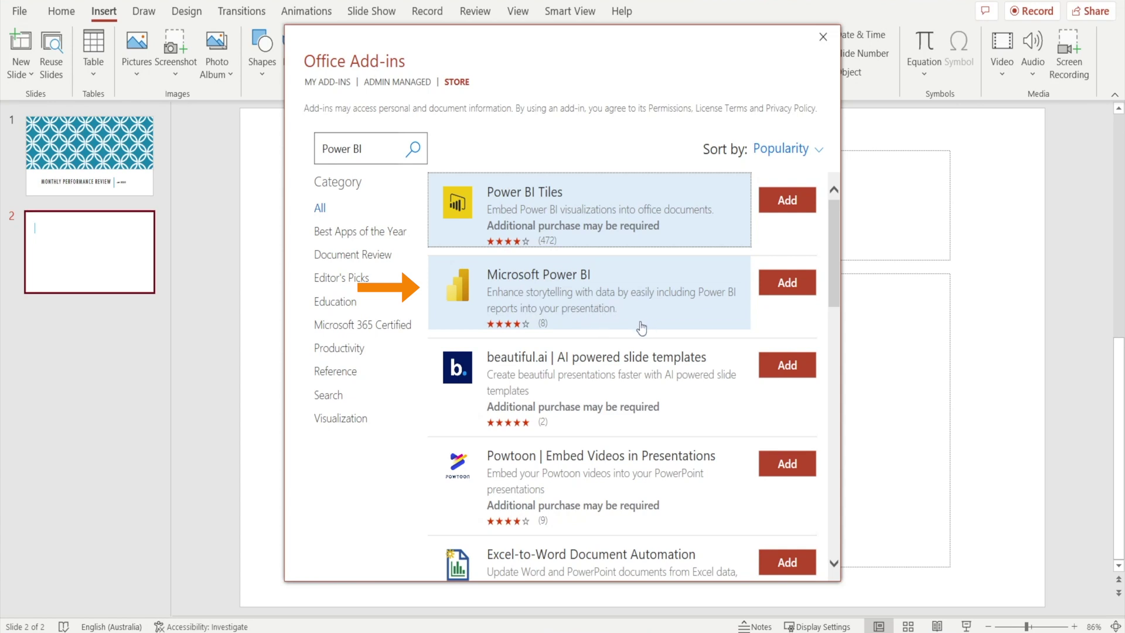
# Add Microsoft Power BI to slide 2, accepting its license terms, and select its report URL field.
pyautogui.click(784, 285)
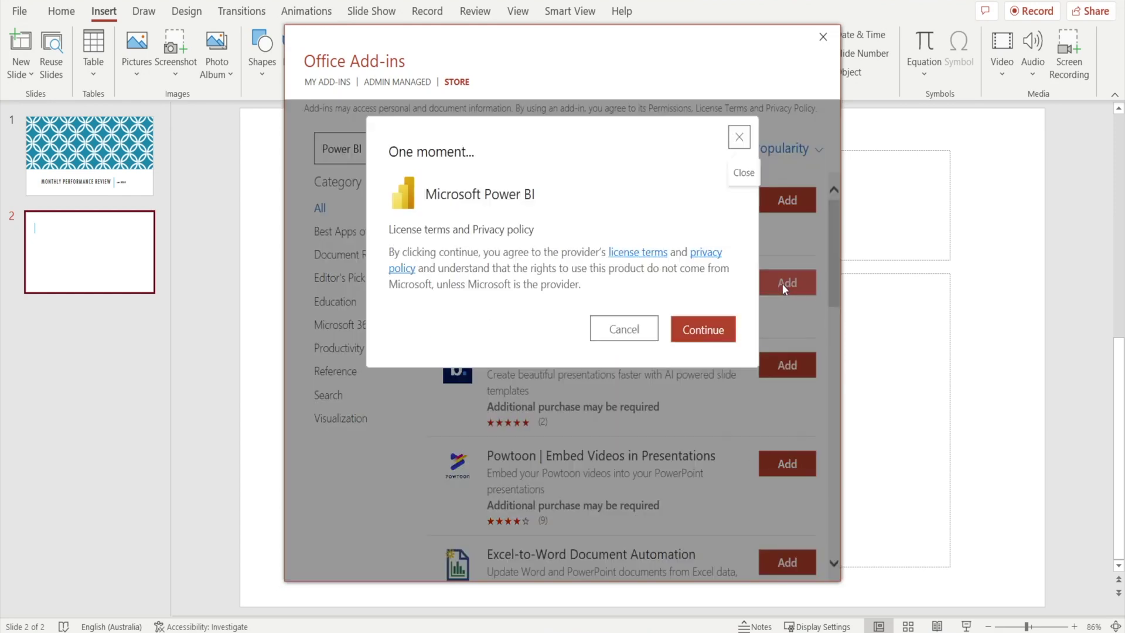
pyautogui.click(710, 331)
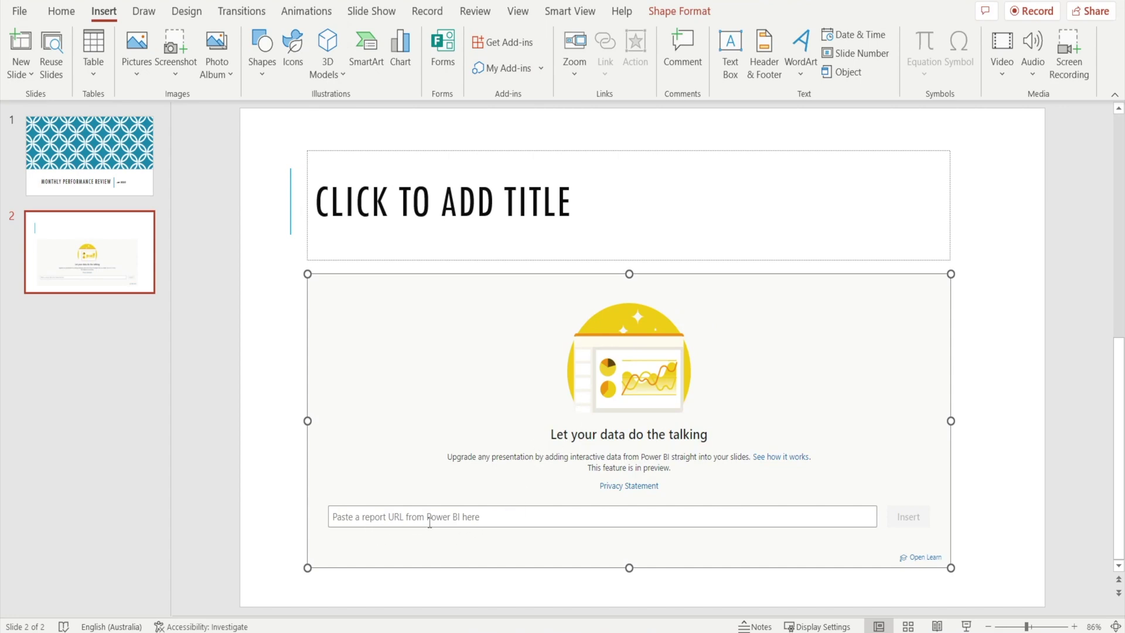
pyautogui.click(451, 518)
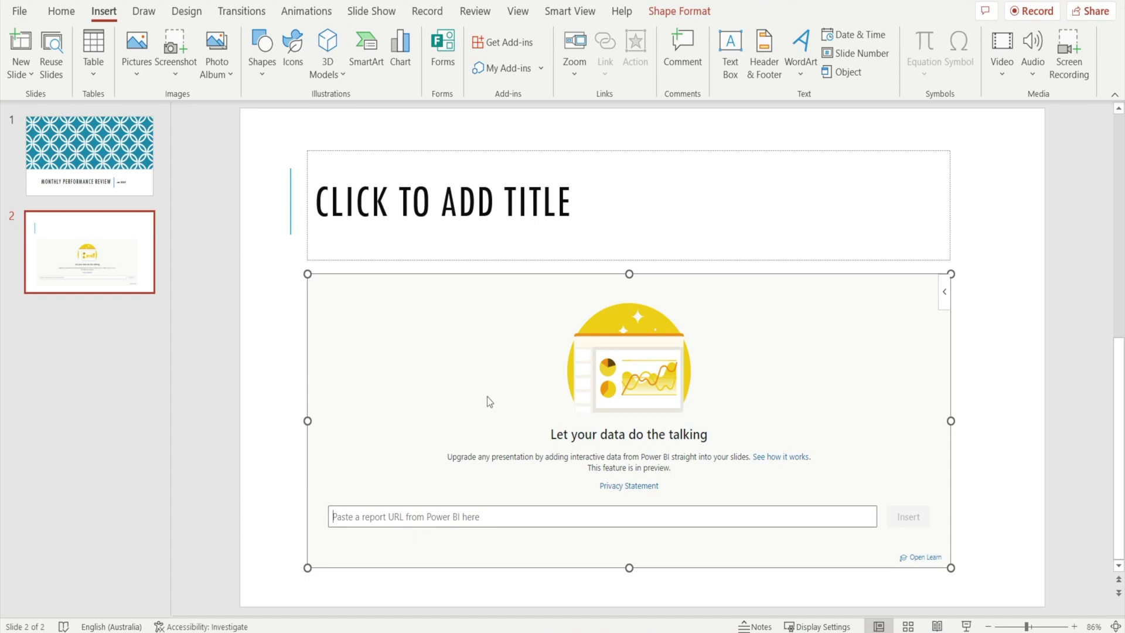
pyautogui.click(541, 67)
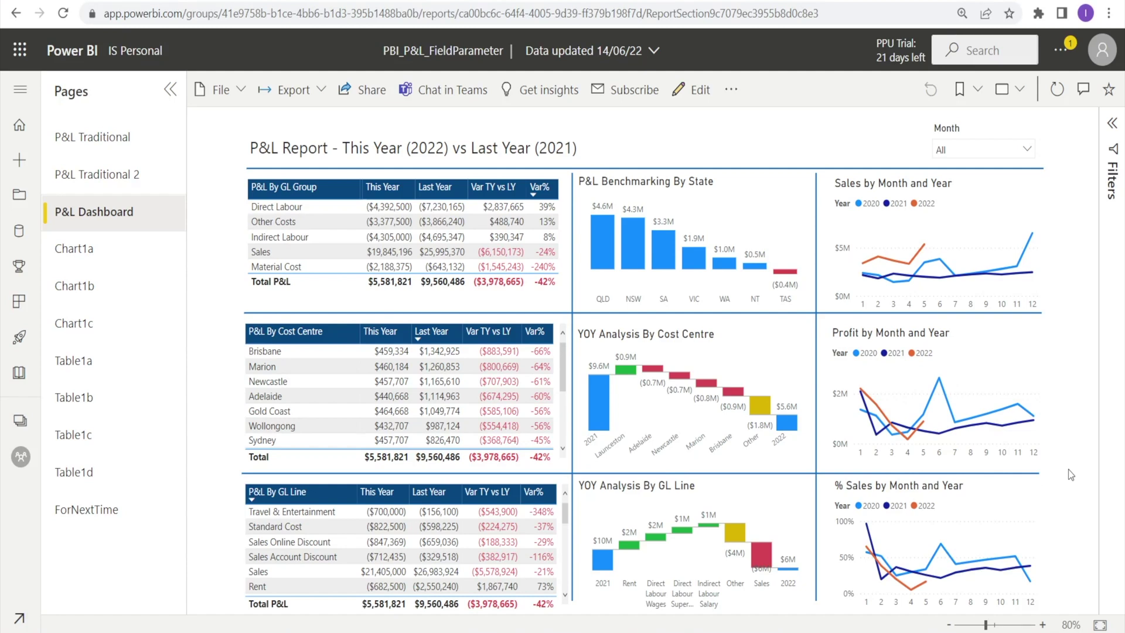
# Copy the P&L Dashboard page link from Share > Embed live data in PowerPoint.
pyautogui.click(373, 96)
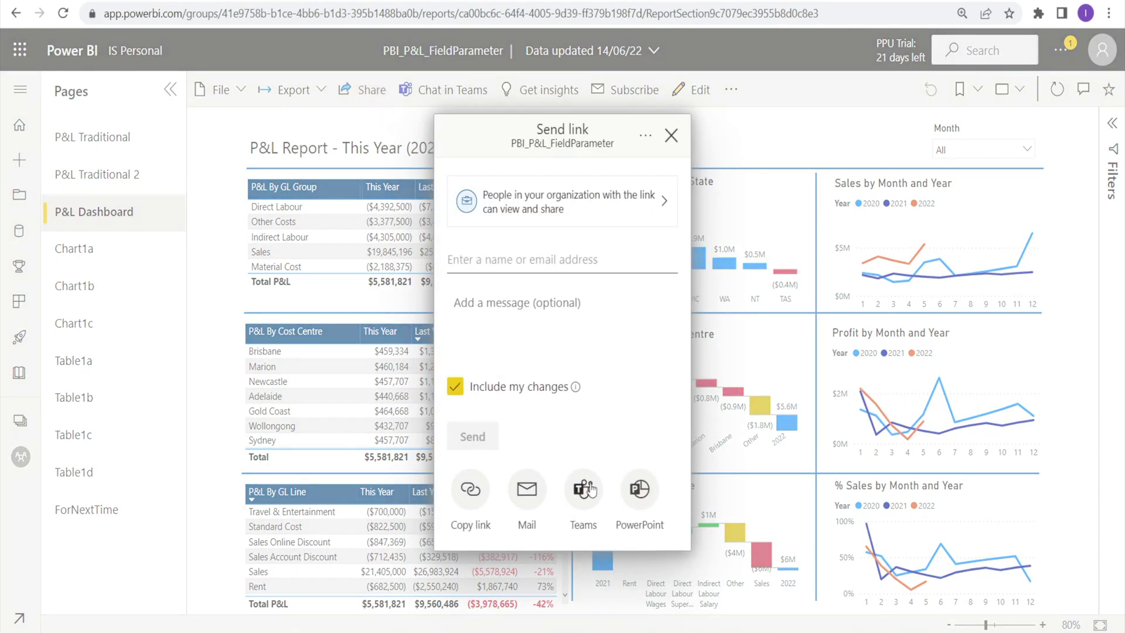
pyautogui.click(644, 505)
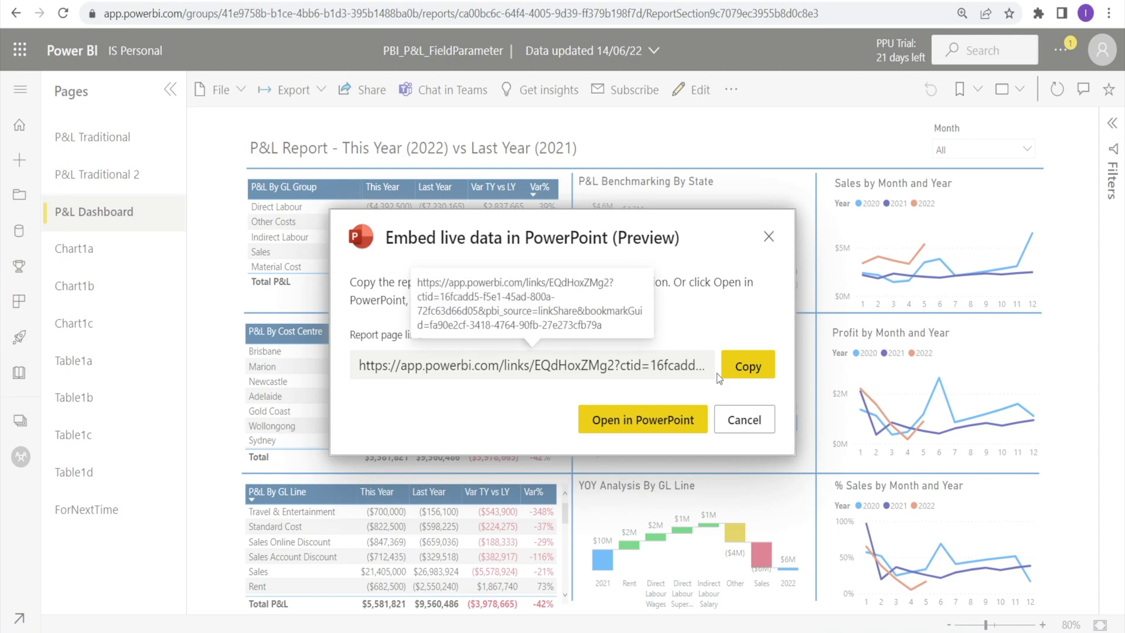
pyautogui.click(741, 375)
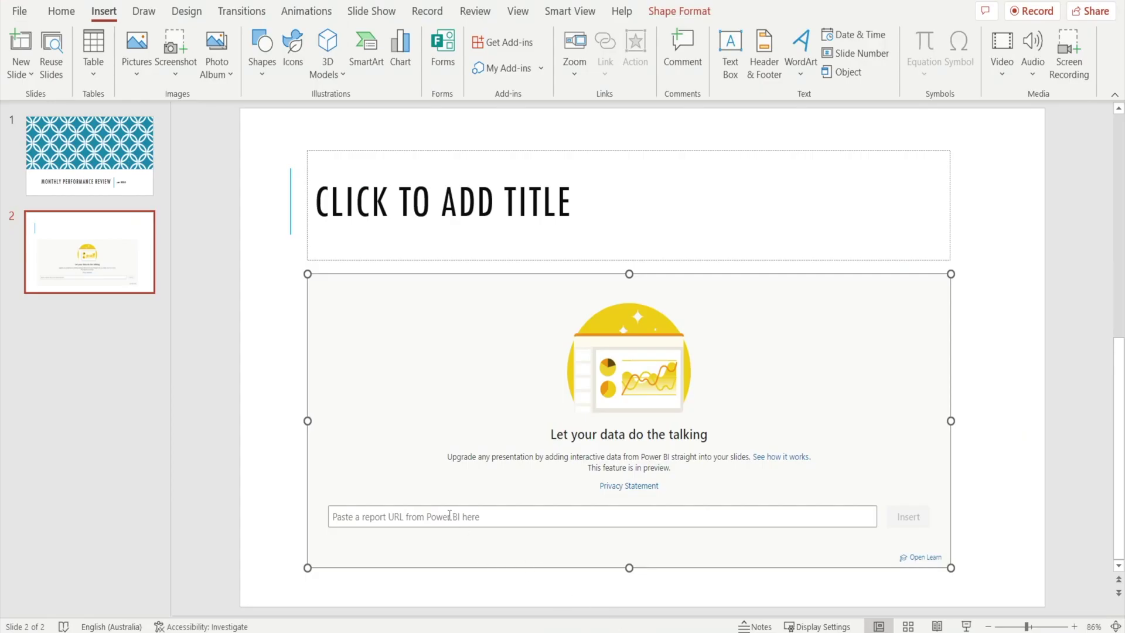
# Paste the copied P&L Dashboard link into the add-in and insert the live report.
pyautogui.click(449, 516)
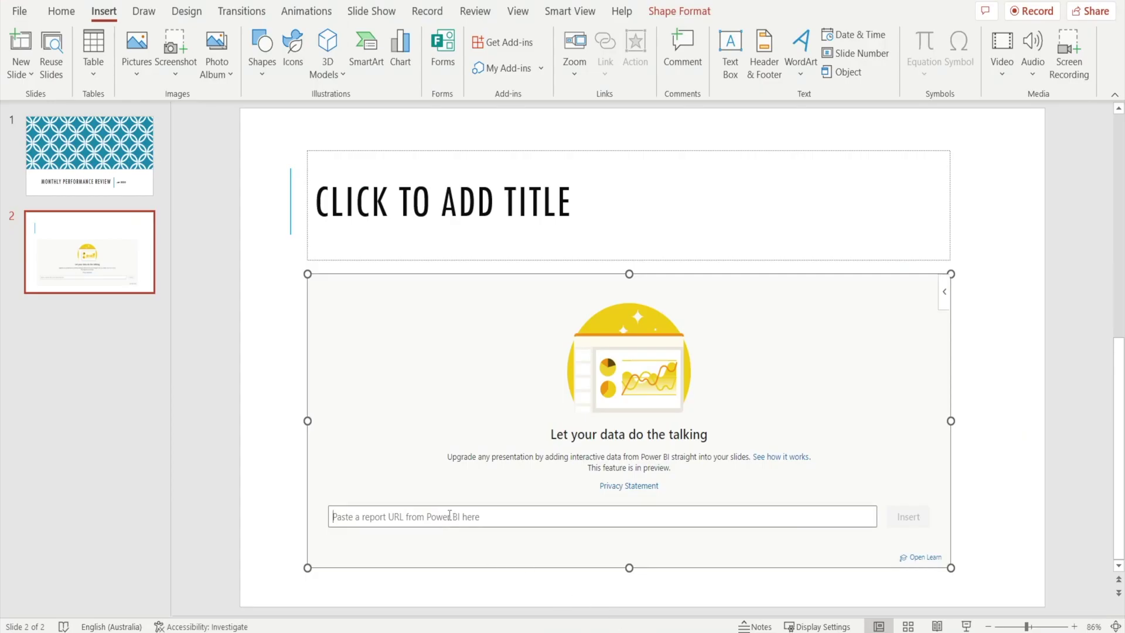
pyautogui.hotkey('ctrl', 'v')
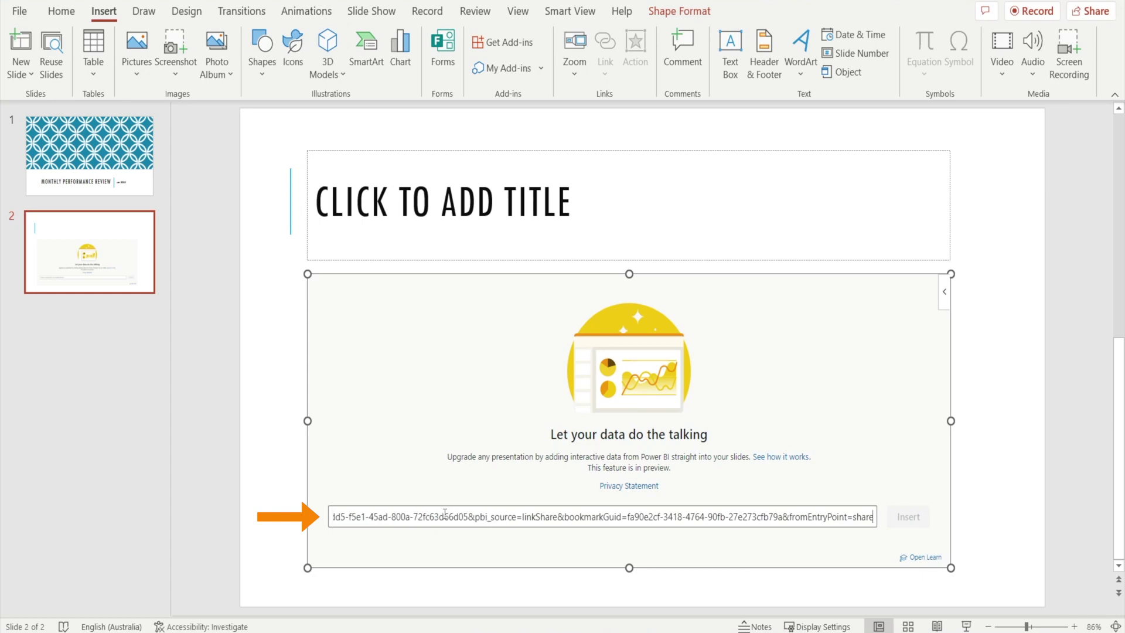
pyautogui.click(907, 518)
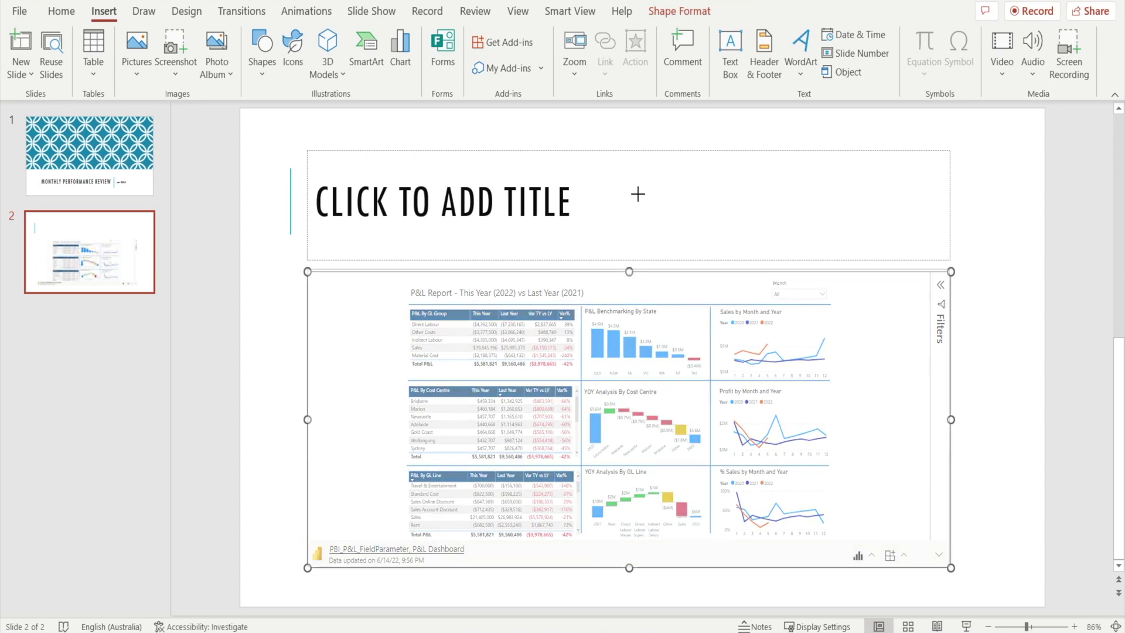
# Stretch the report frame's top edge upward so it covers most of the slide.
pyautogui.click(645, 150)
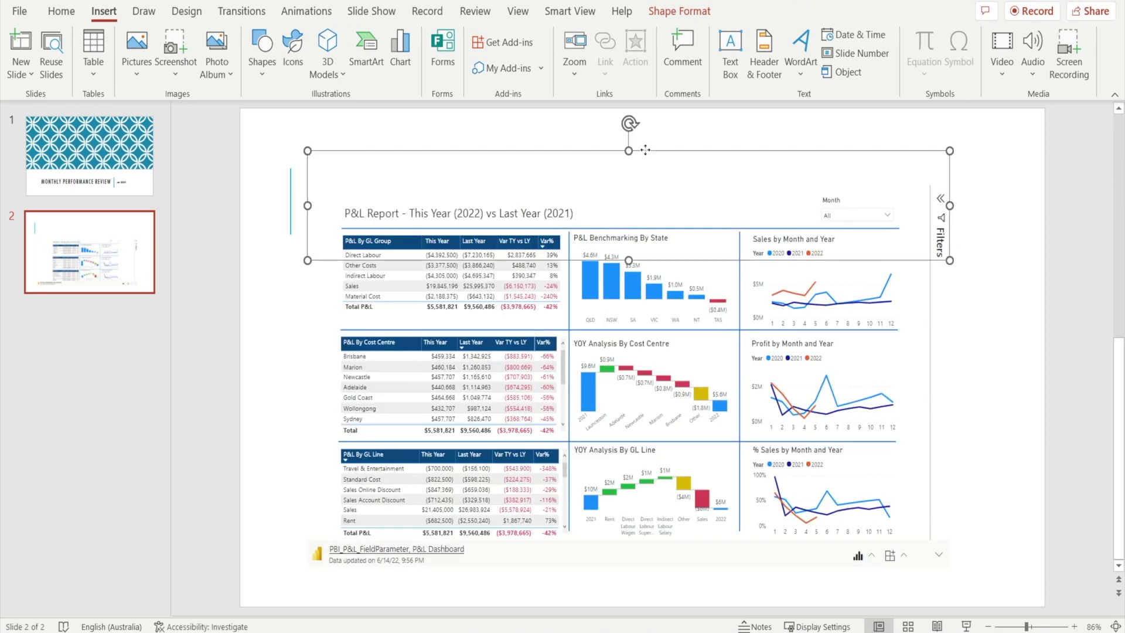
pyautogui.click(610, 185)
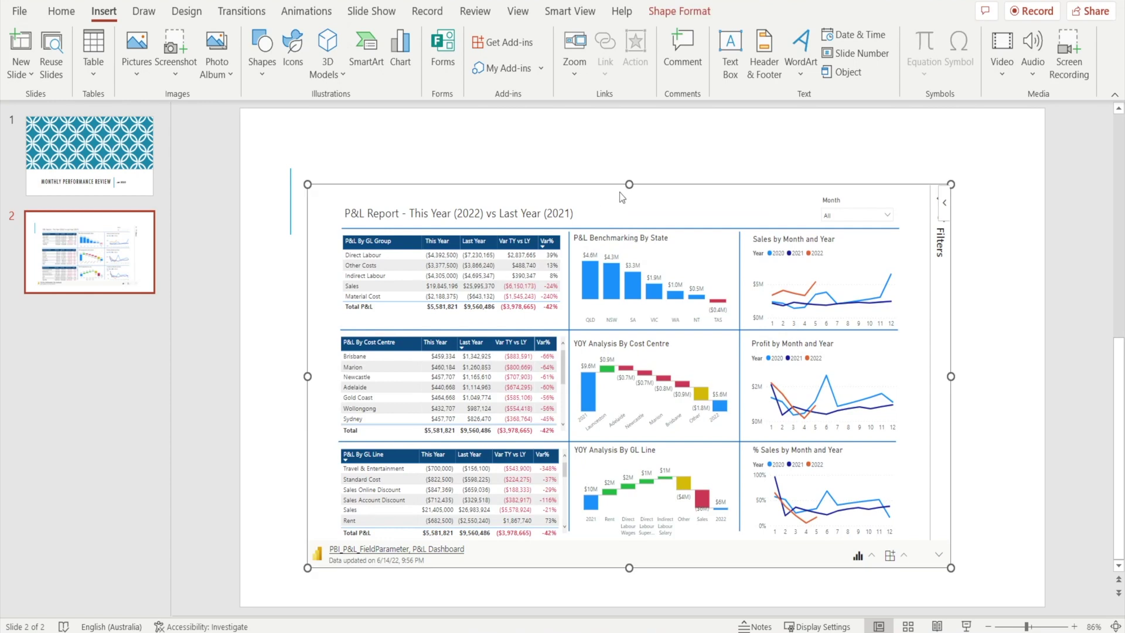
pyautogui.moveTo(628, 184); pyautogui.dragTo(630, 138)
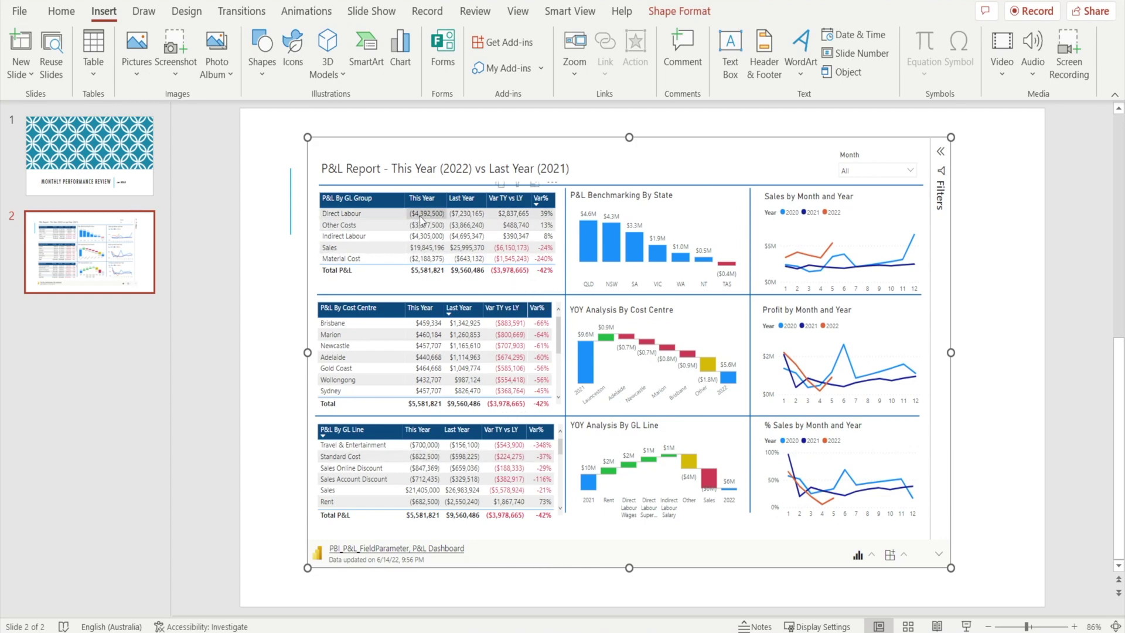
# Cross-filter by Direct Labour and Wollongong, sort GL Group by This Year, and adjust the Month slicer.
pyautogui.click(361, 214)
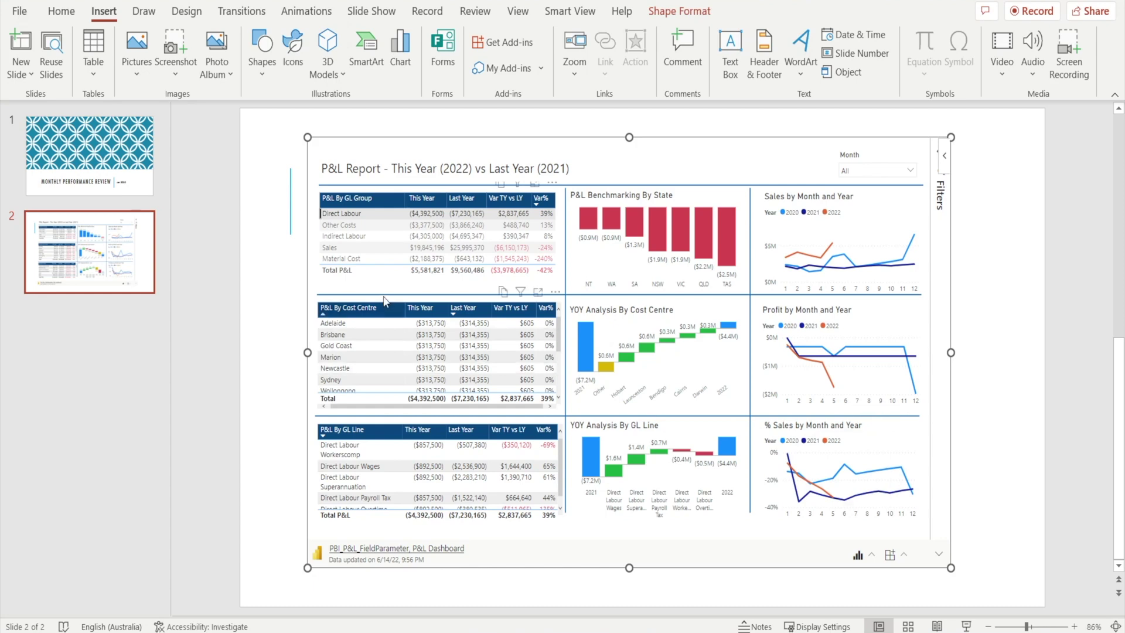
pyautogui.click(361, 212)
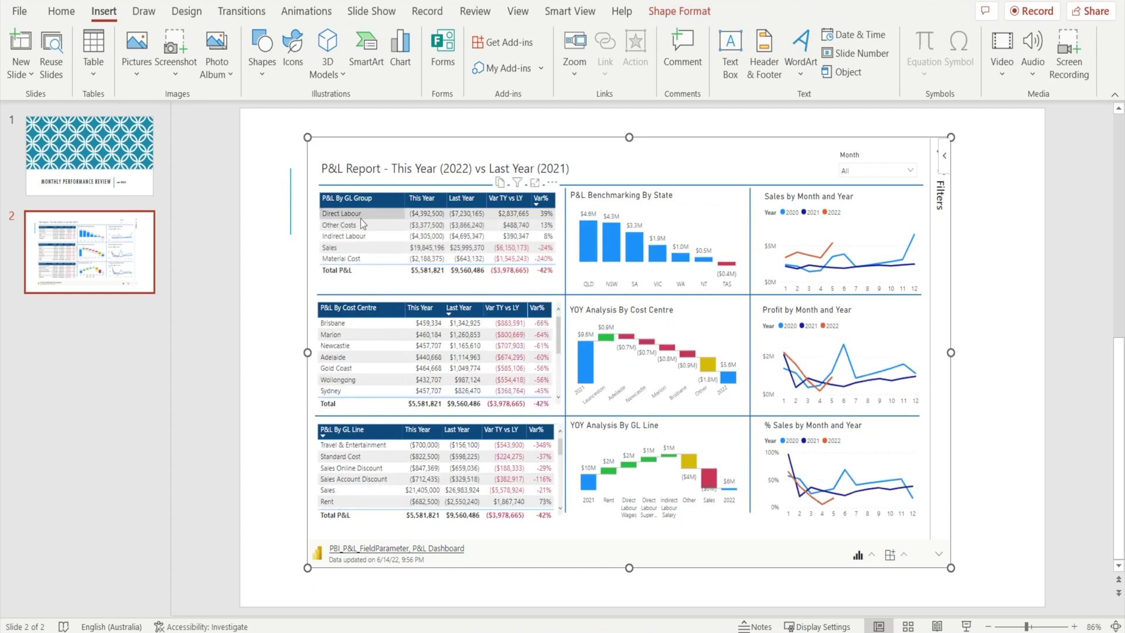
pyautogui.click(433, 202)
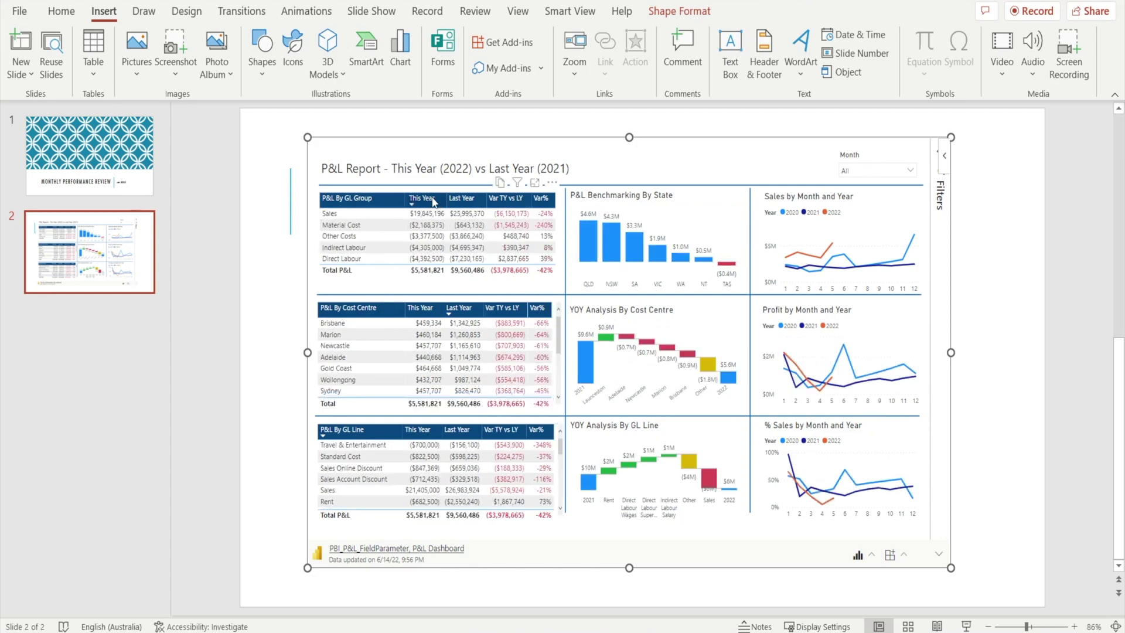
pyautogui.click(432, 201)
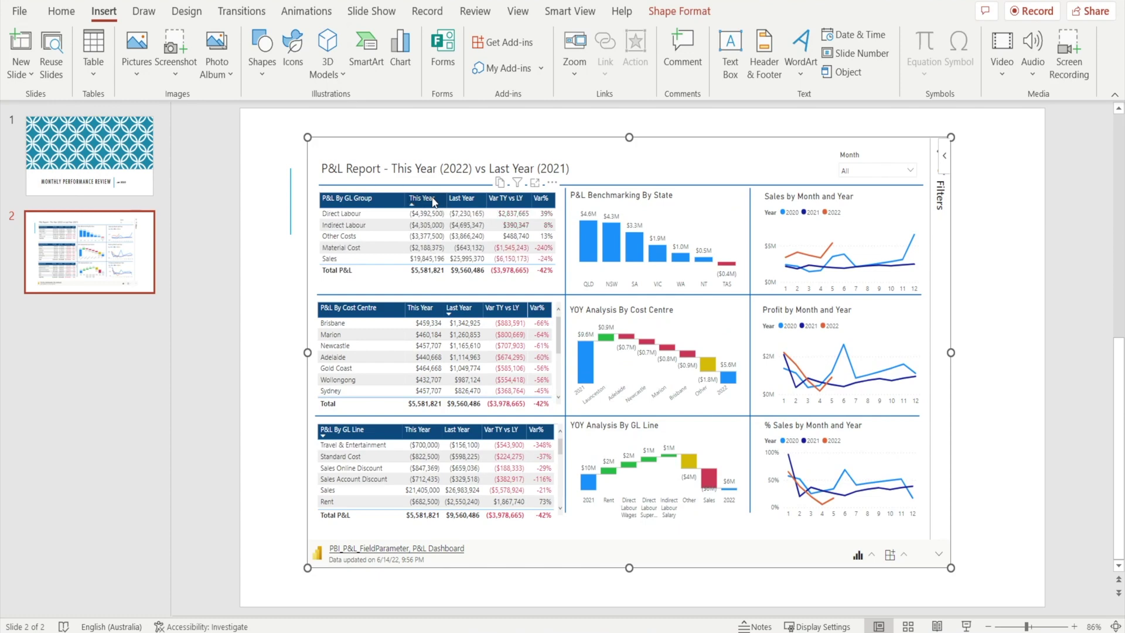
pyautogui.click(342, 379)
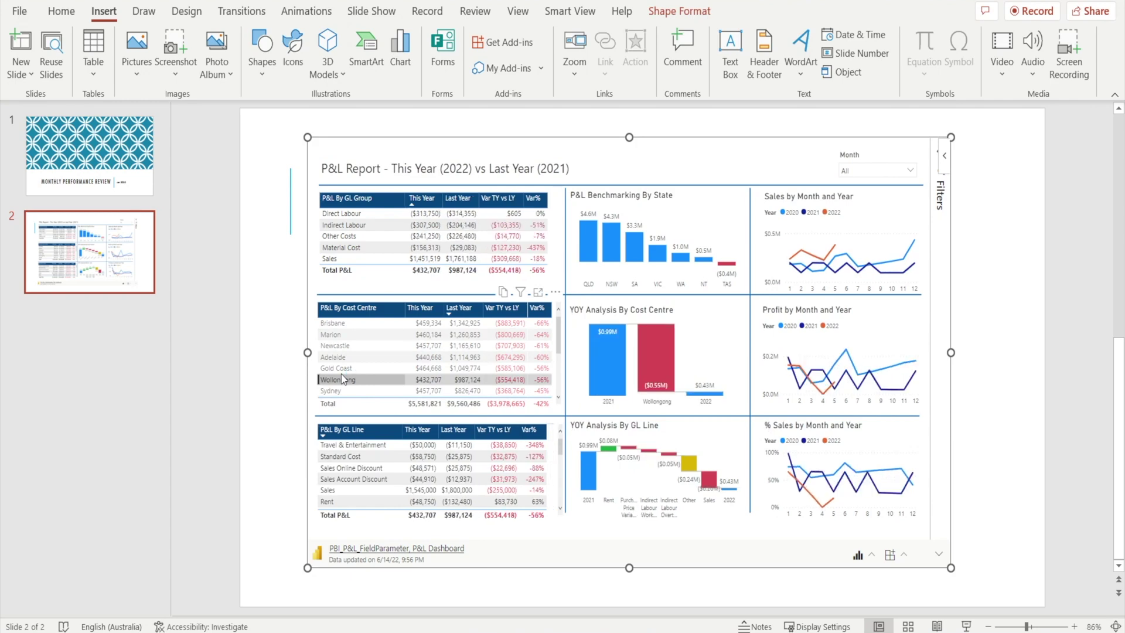
pyautogui.click(343, 379)
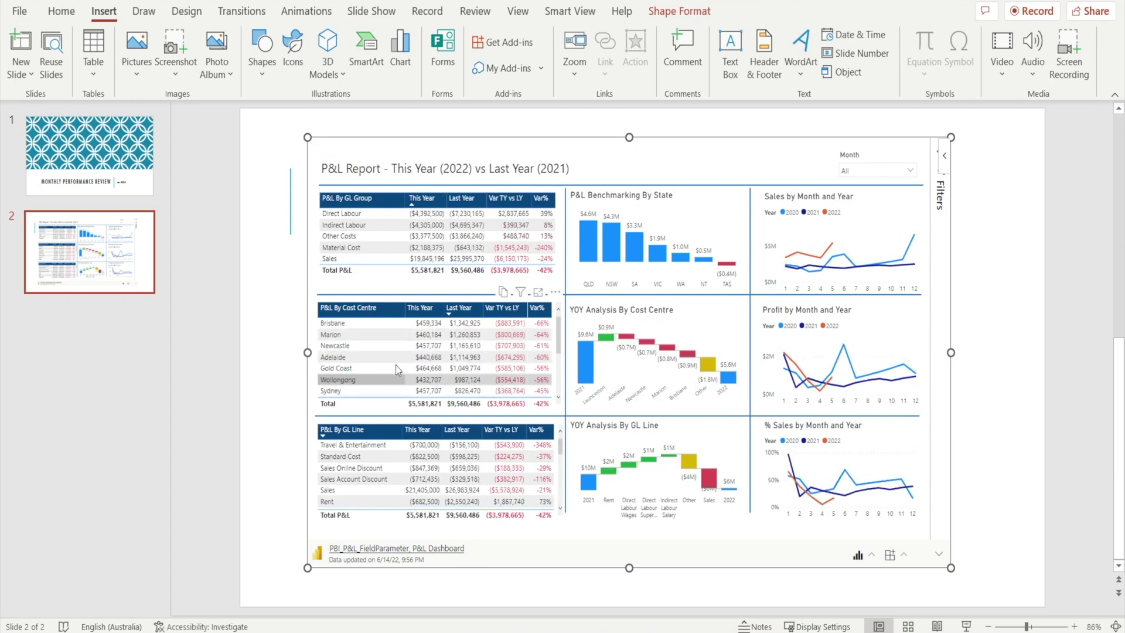
pyautogui.click(910, 171)
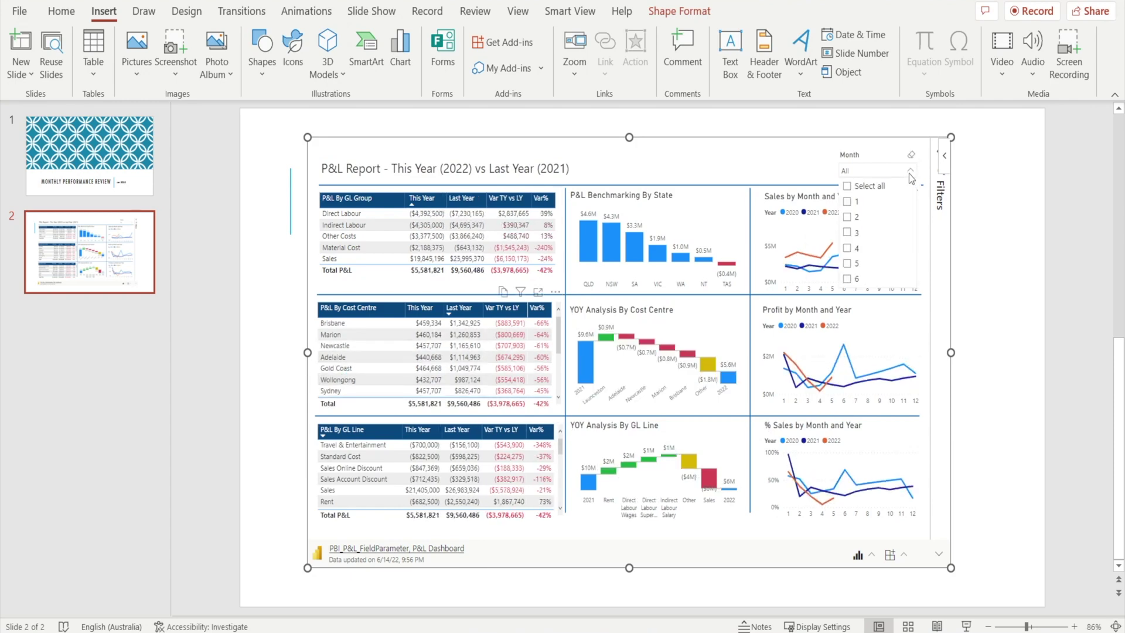
pyautogui.click(849, 221)
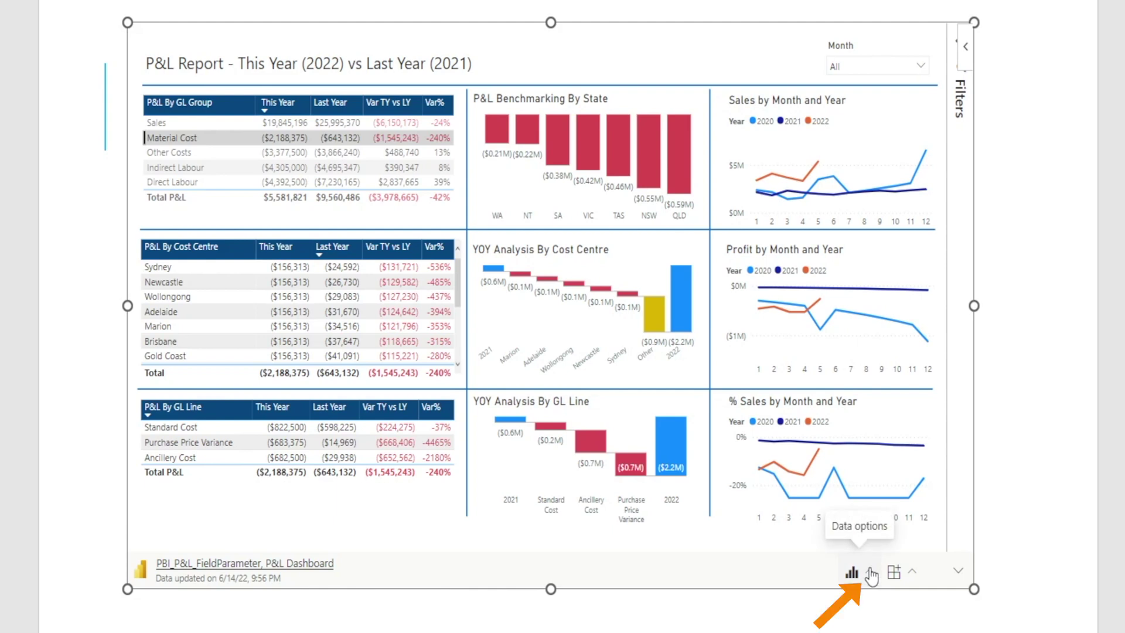
# Hide the embedded report's Filters pane using the footer's Data options > Filter.
pyautogui.click(871, 571)
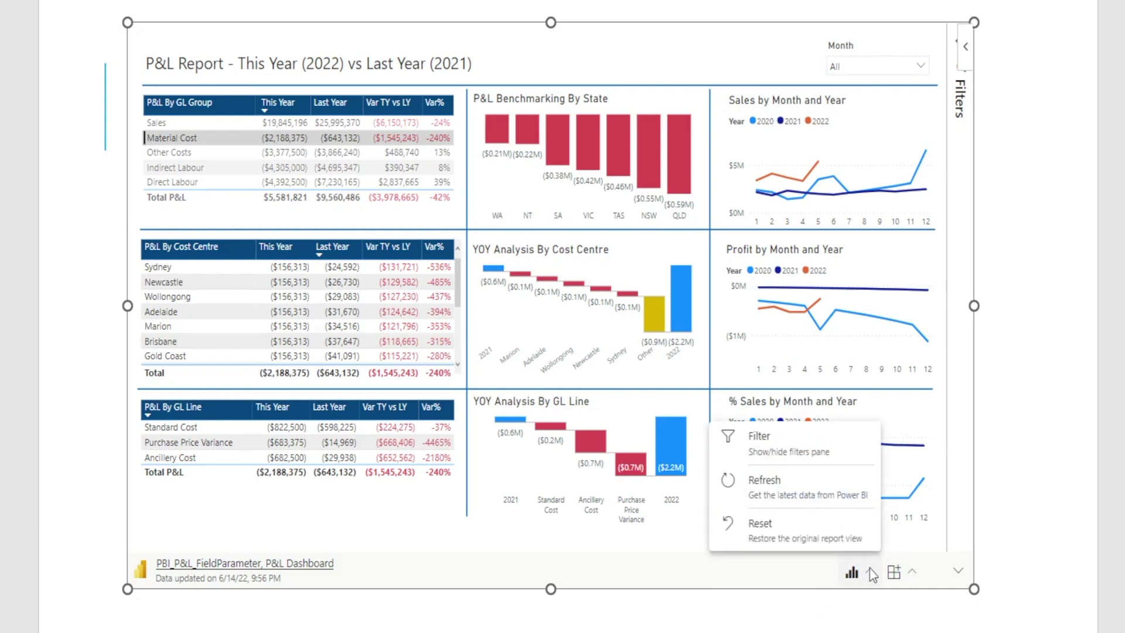
pyautogui.click(759, 452)
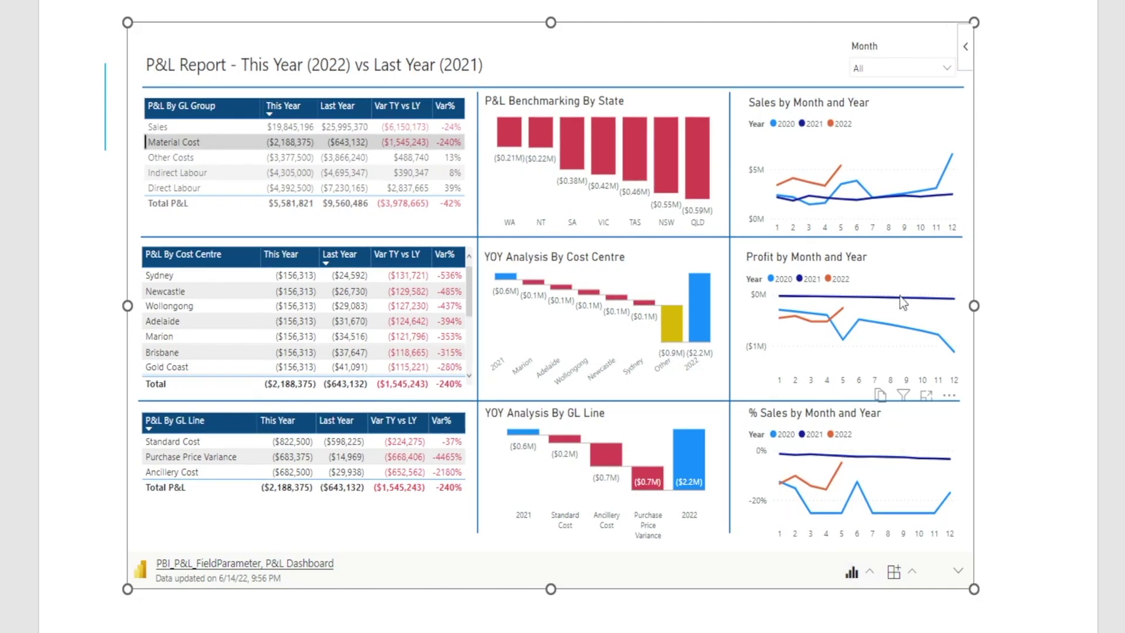
pyautogui.click(861, 577)
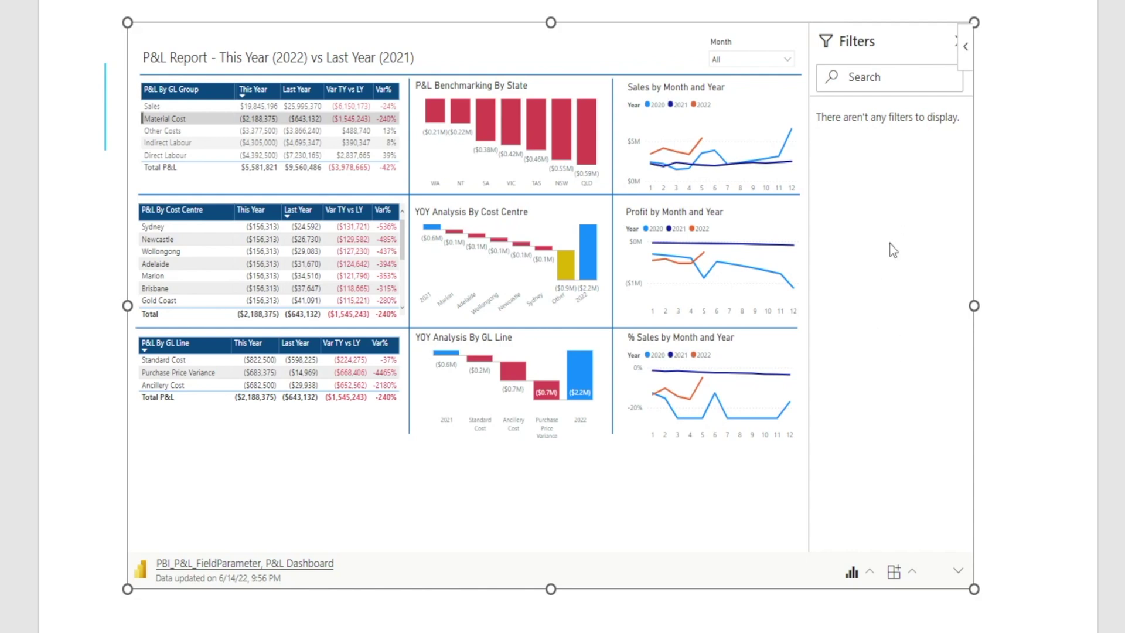
pyautogui.click(863, 582)
pyautogui.click(806, 450)
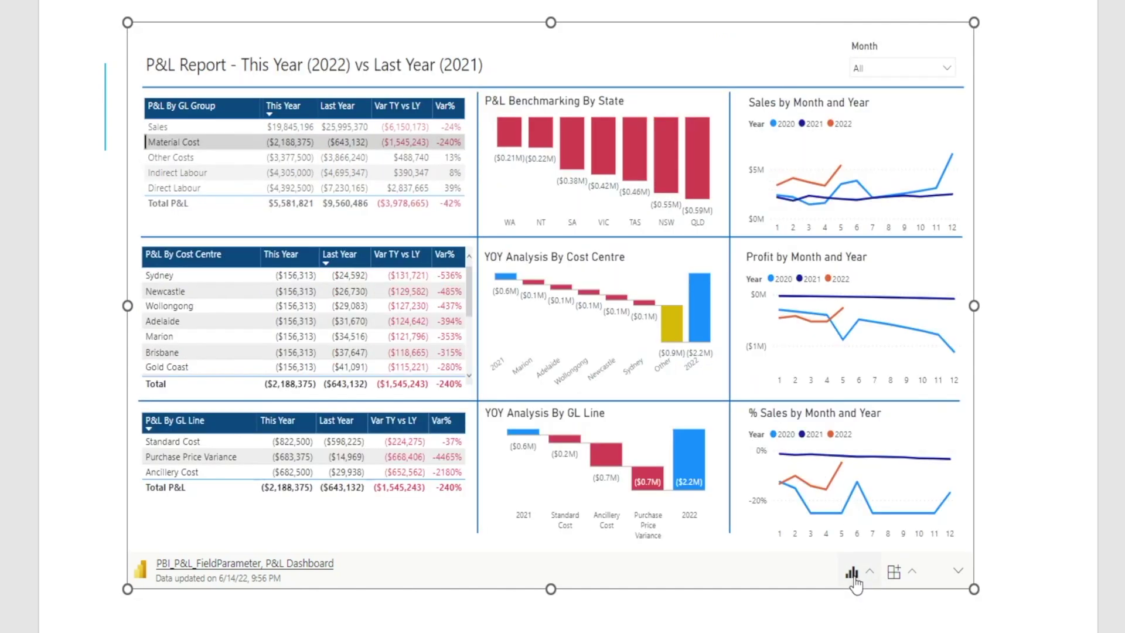
# Refresh the report from Data options, then Spotlight the YOY Analysis By GL Line visual.
pyautogui.click(852, 577)
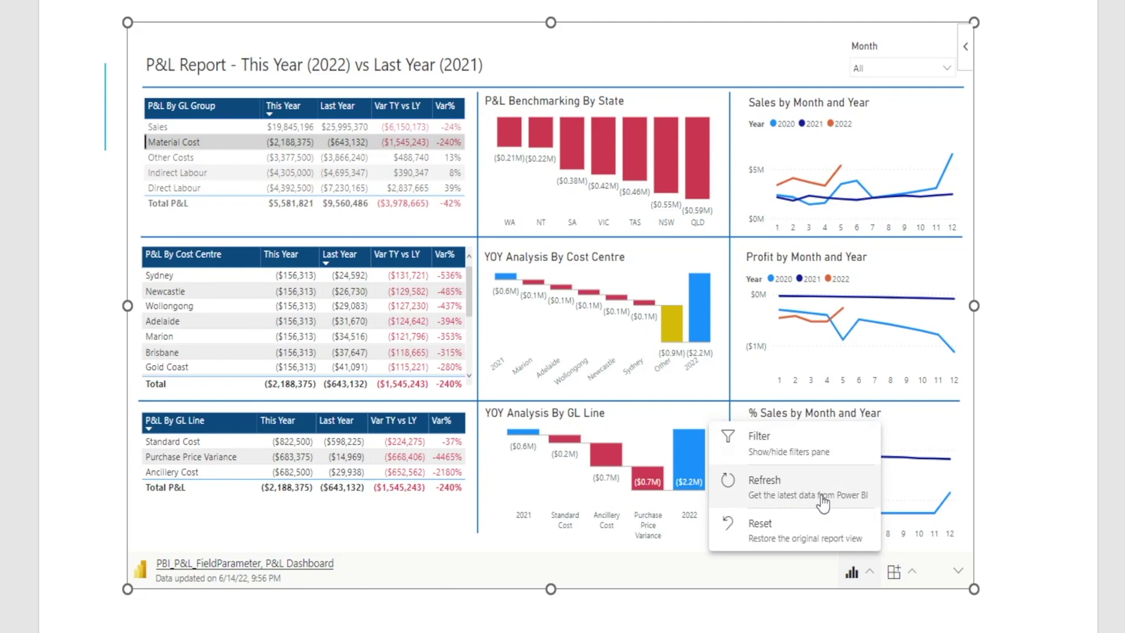
pyautogui.click(644, 569)
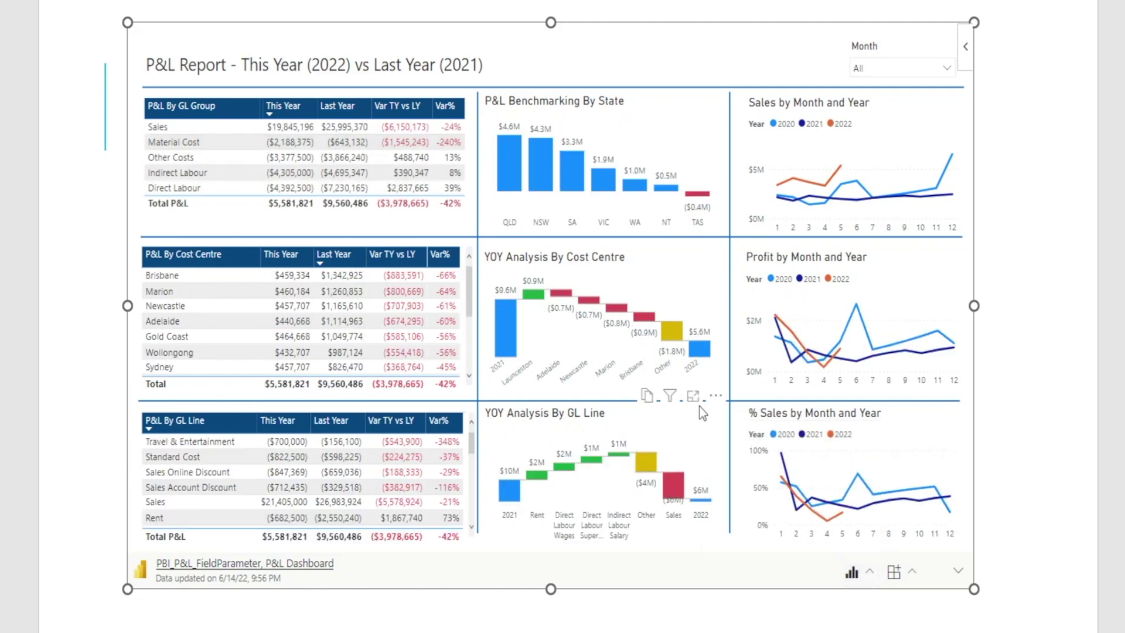
pyautogui.click(715, 397)
pyautogui.click(741, 432)
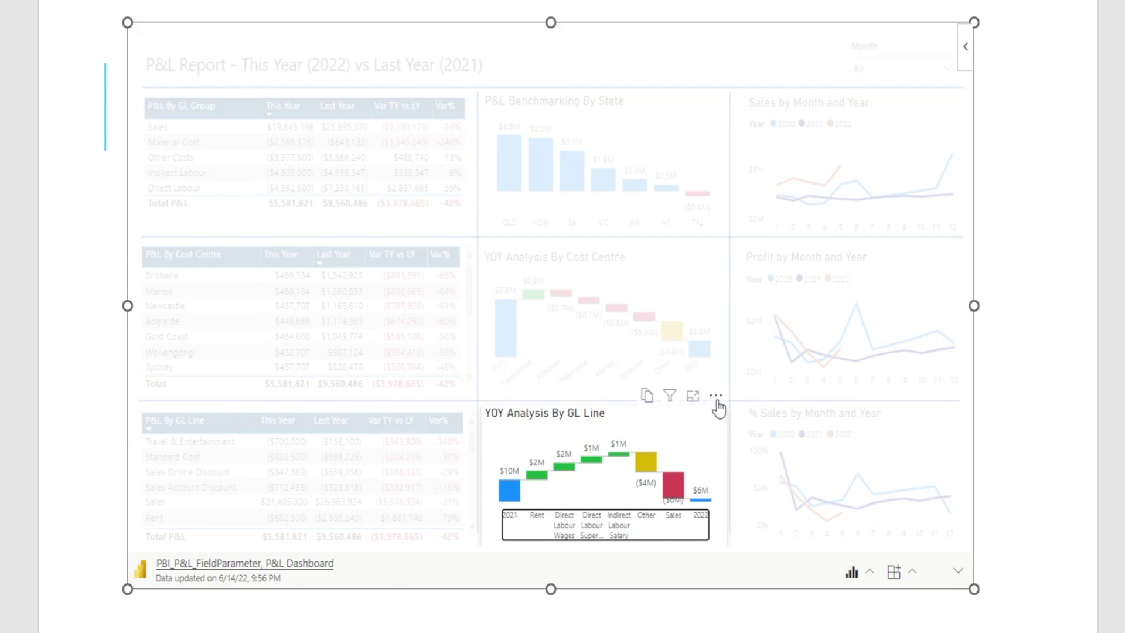
# Reset the embedded report through Data options > Reset, confirm it, and deselect the report.
pyautogui.click(869, 573)
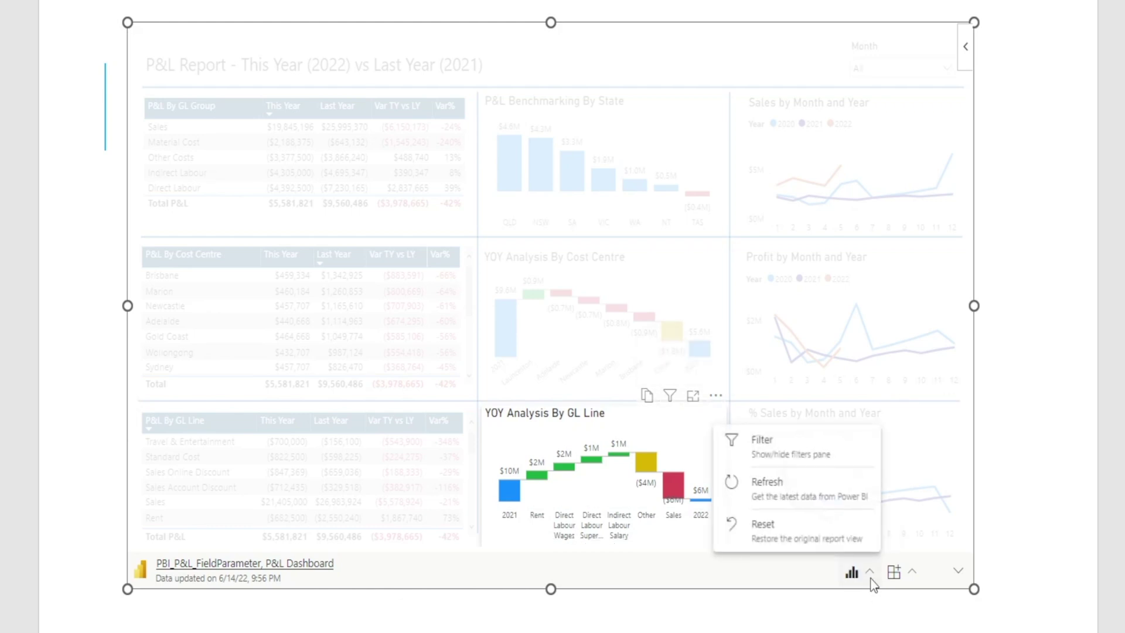
pyautogui.click(791, 533)
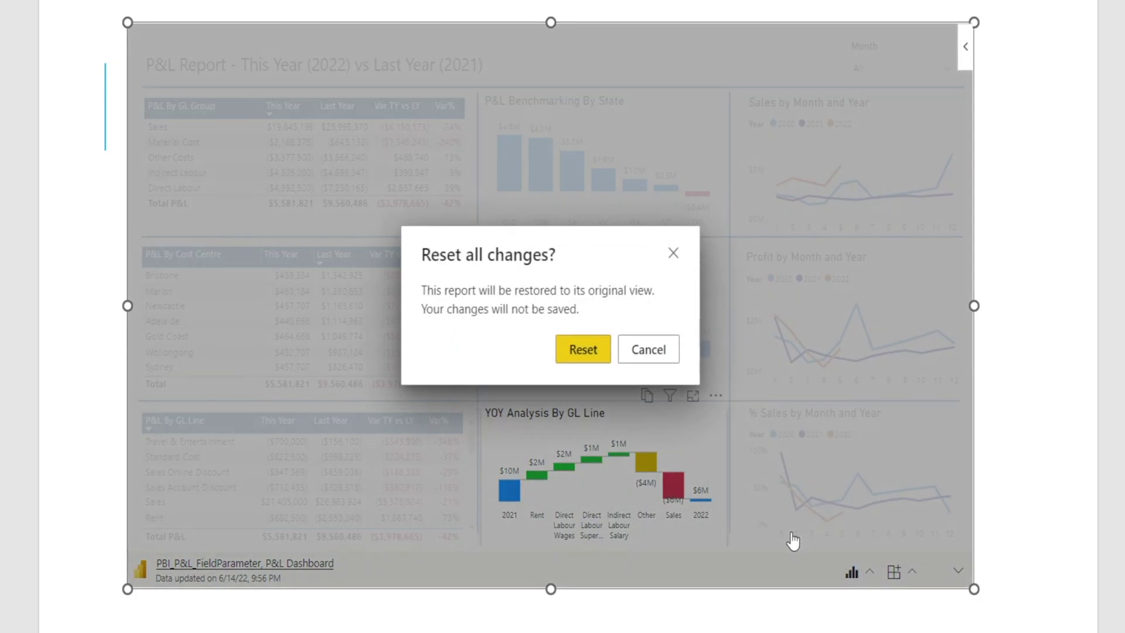
pyautogui.click(581, 351)
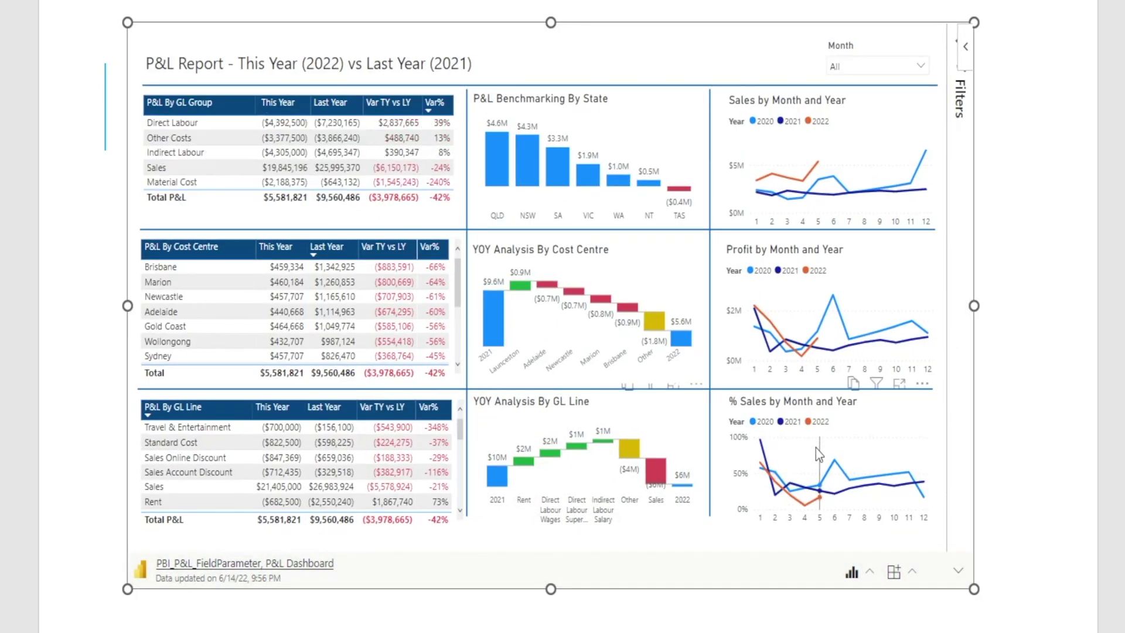
pyautogui.click(911, 575)
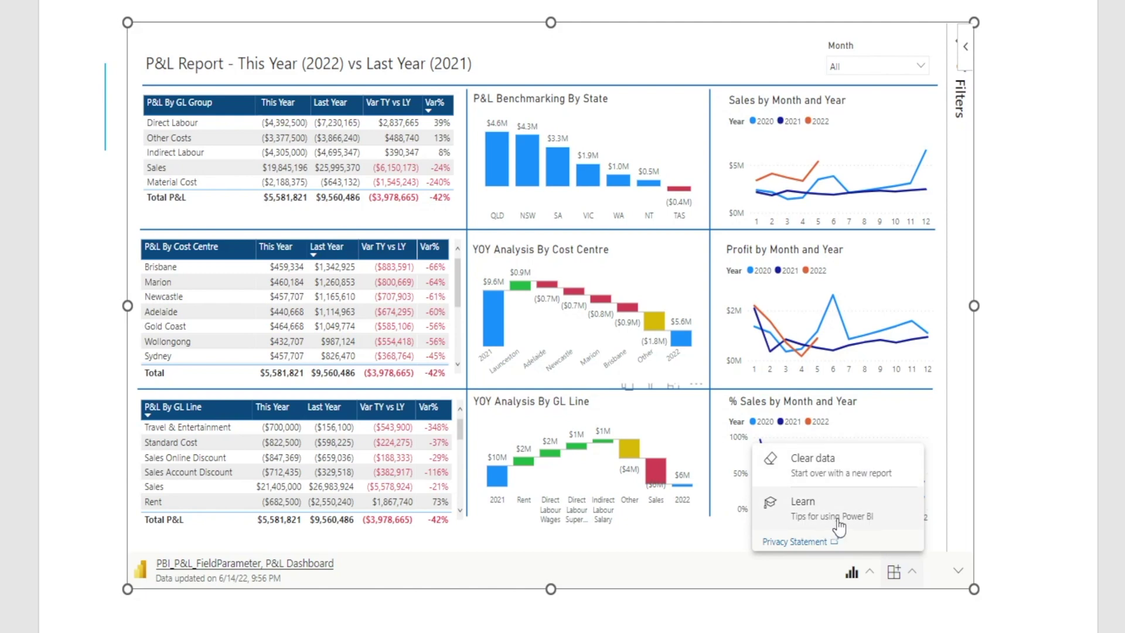
pyautogui.click(1006, 519)
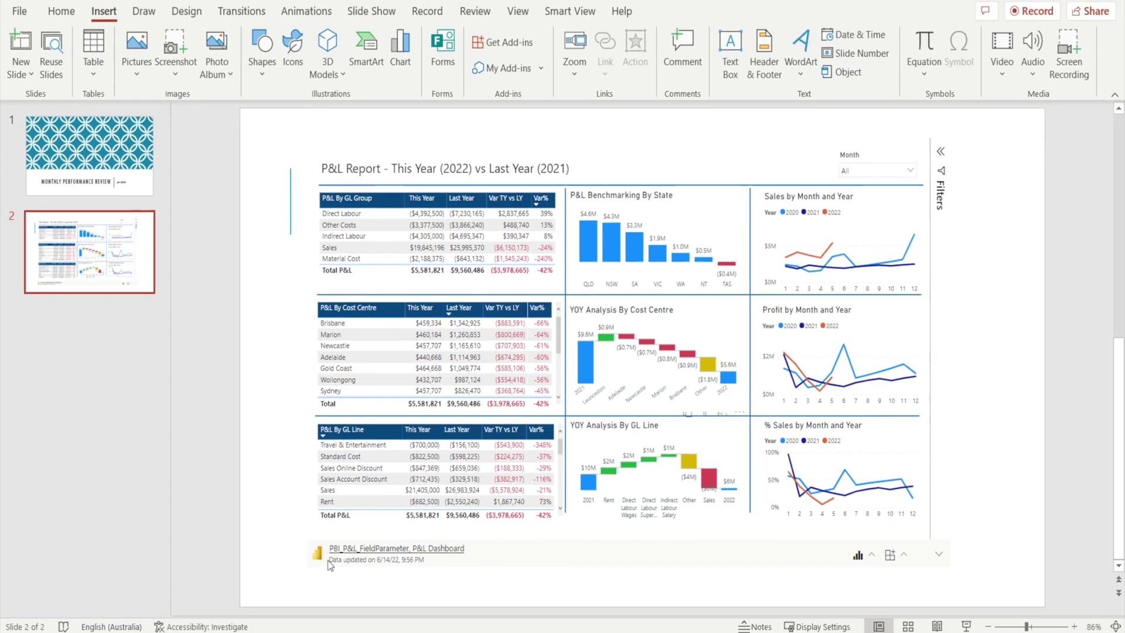
# Open PBI_P&L_FieldParameter in the browser and view its Chart1a, Chart1b and Chart1c pages.
pyautogui.click(402, 552)
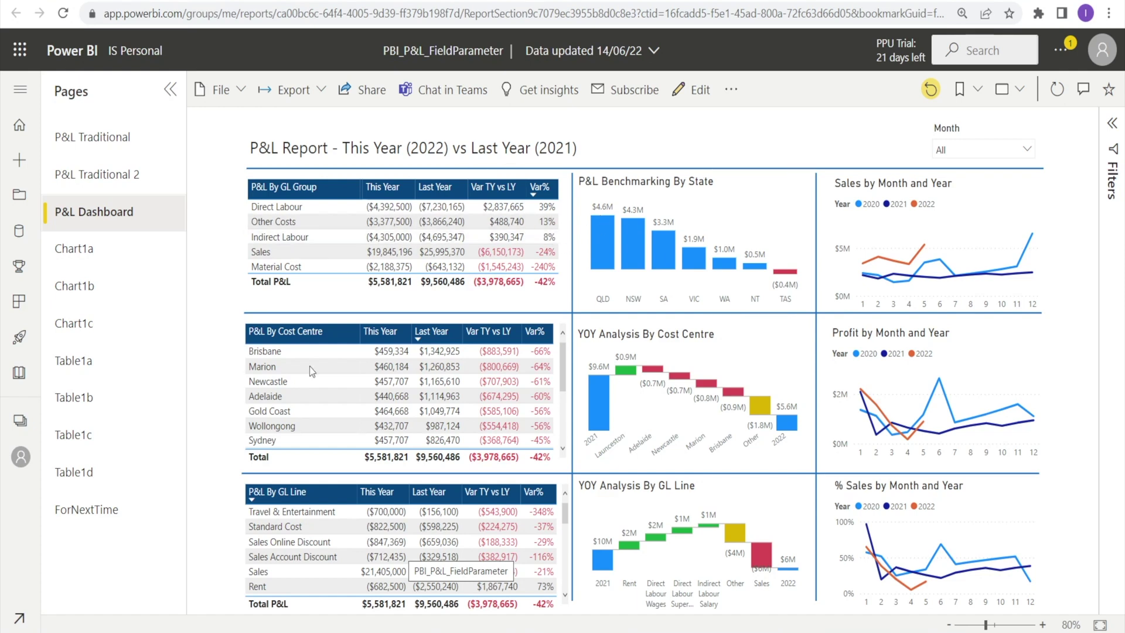
pyautogui.click(81, 259)
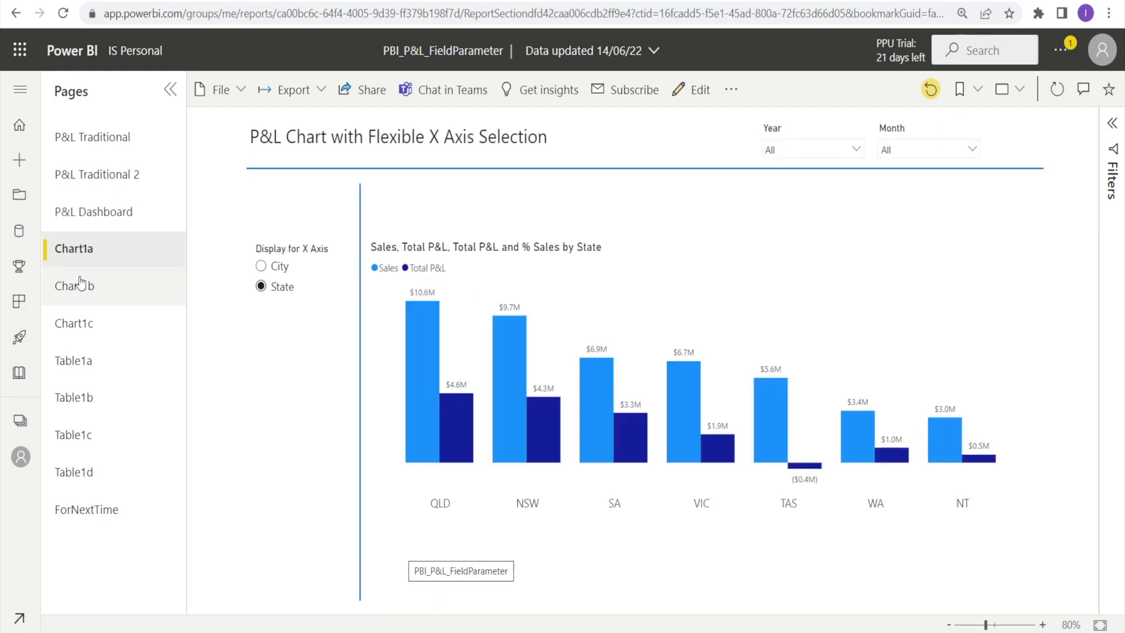
pyautogui.click(81, 283)
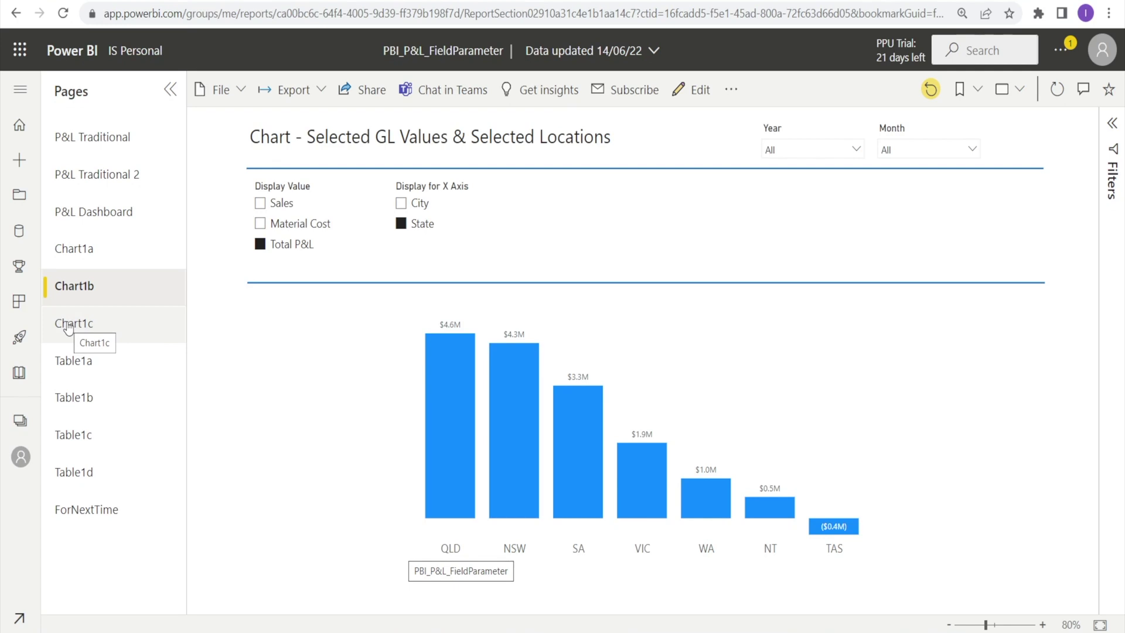
pyautogui.click(68, 325)
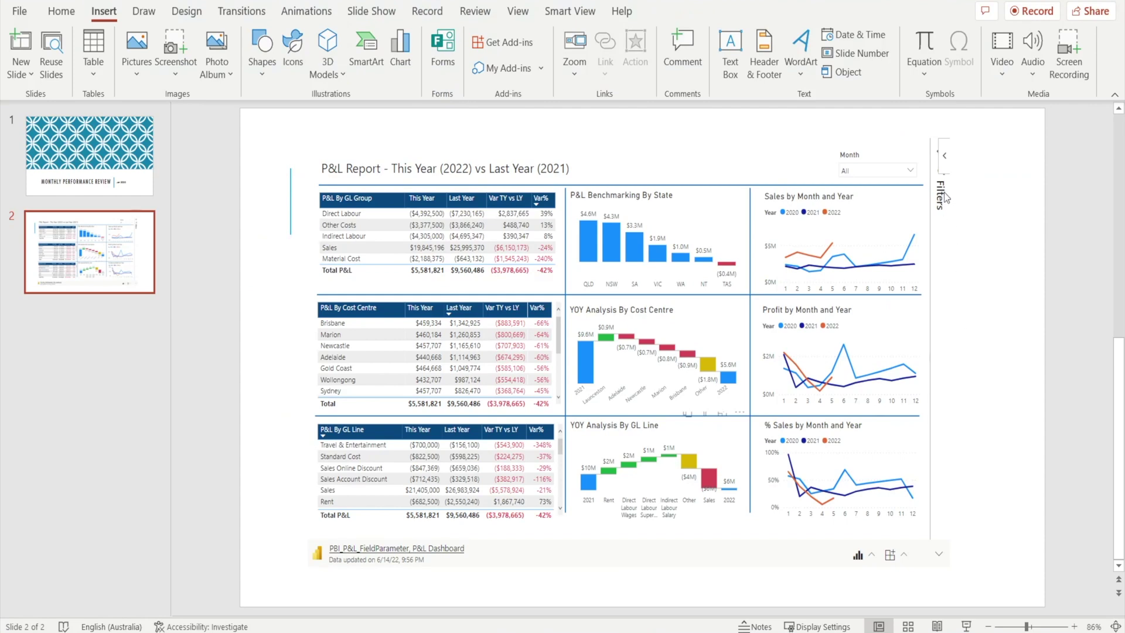
# Choose Show as Saved Image in the Microsoft Power BI add-in menu, then deselect the object.
pyautogui.click(945, 159)
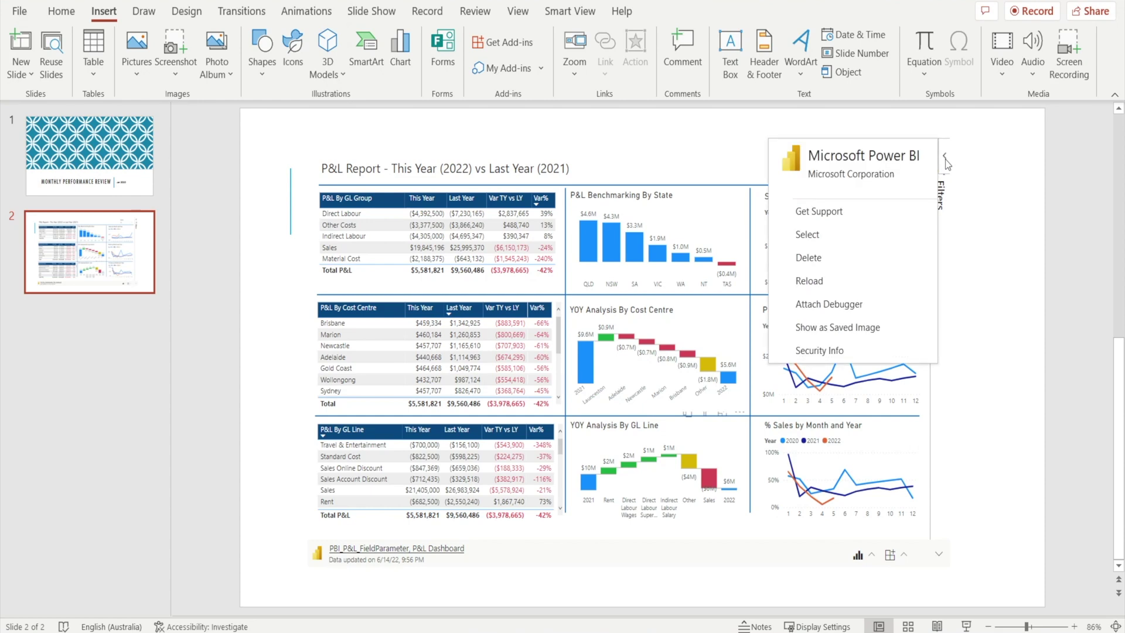
pyautogui.click(882, 328)
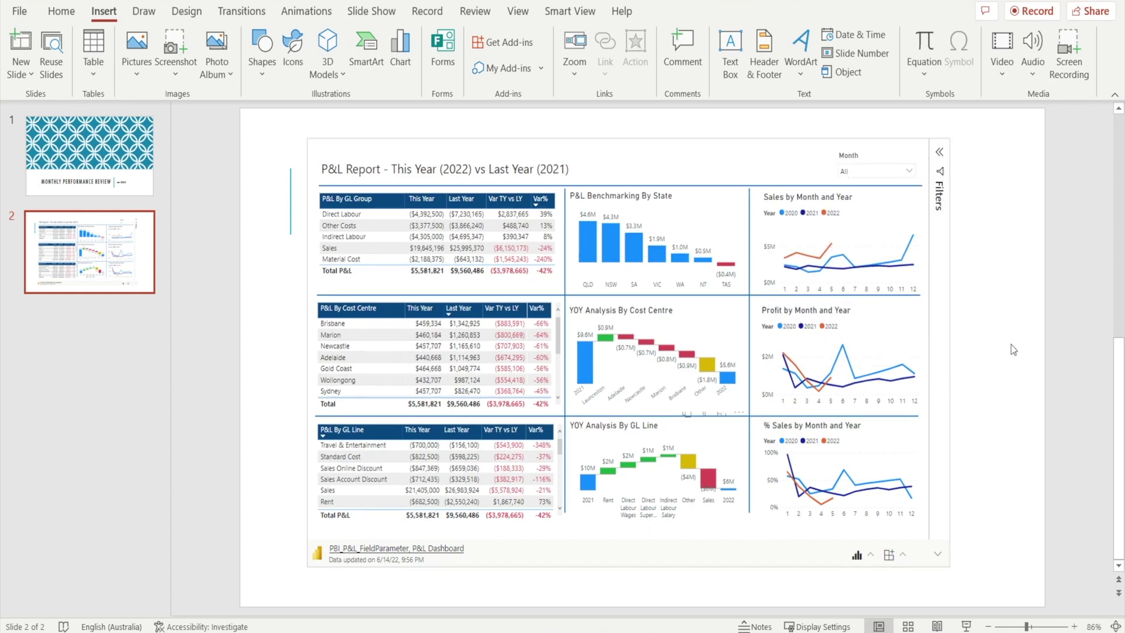
pyautogui.click(939, 469)
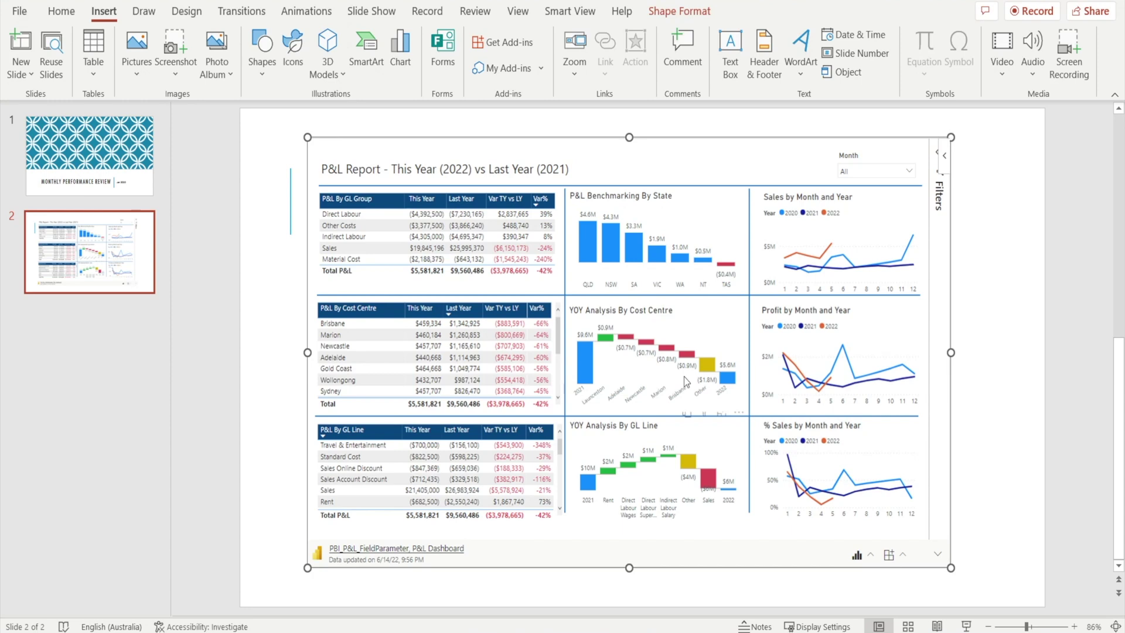
pyautogui.click(993, 308)
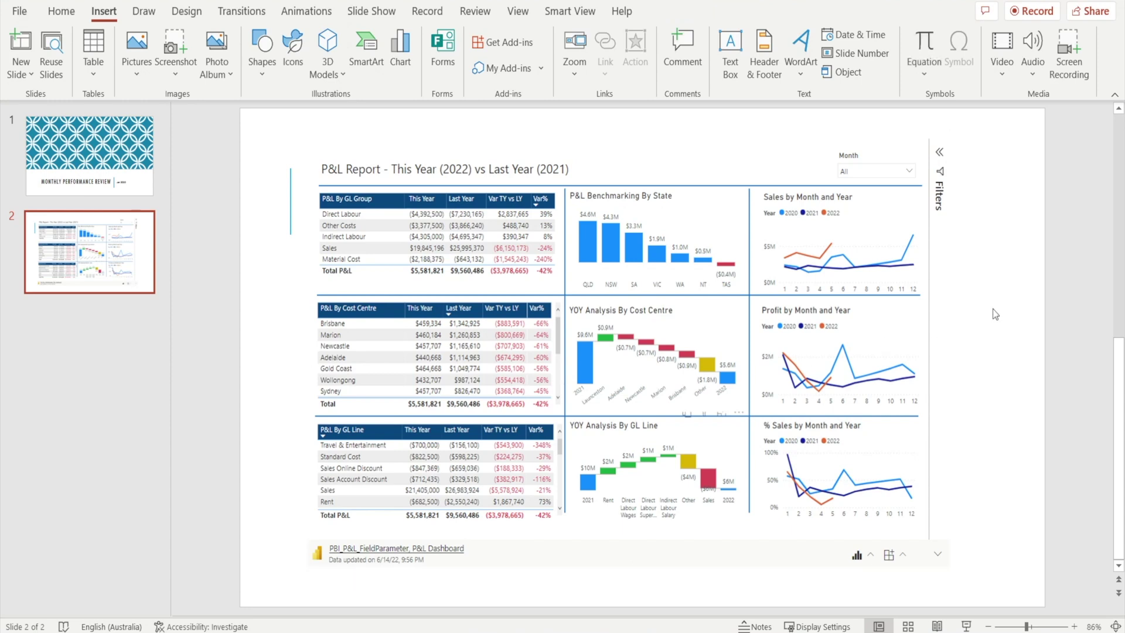
# Turn off Show as Saved Image on the Power BI object so the live P&L Dashboard reloads.
pyautogui.click(619, 329)
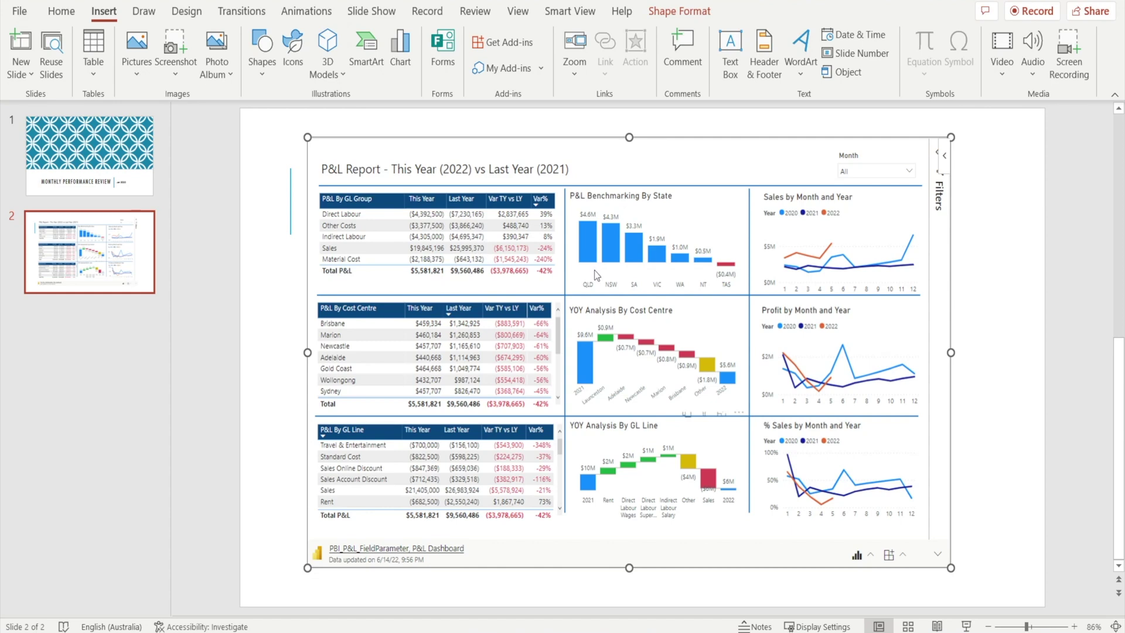
pyautogui.click(944, 160)
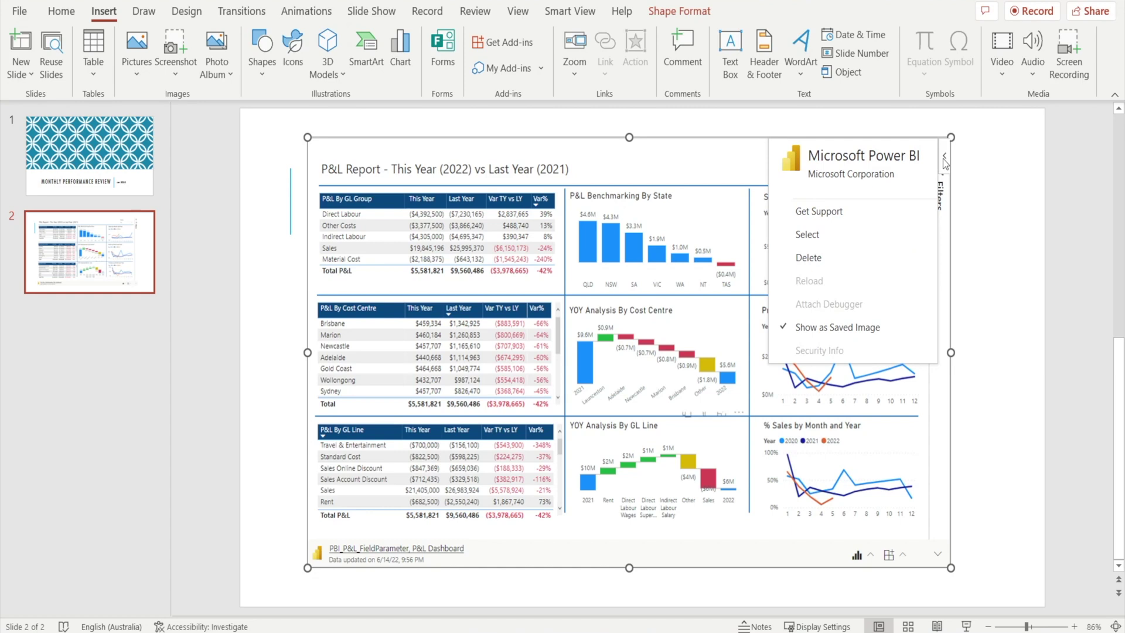
pyautogui.click(782, 328)
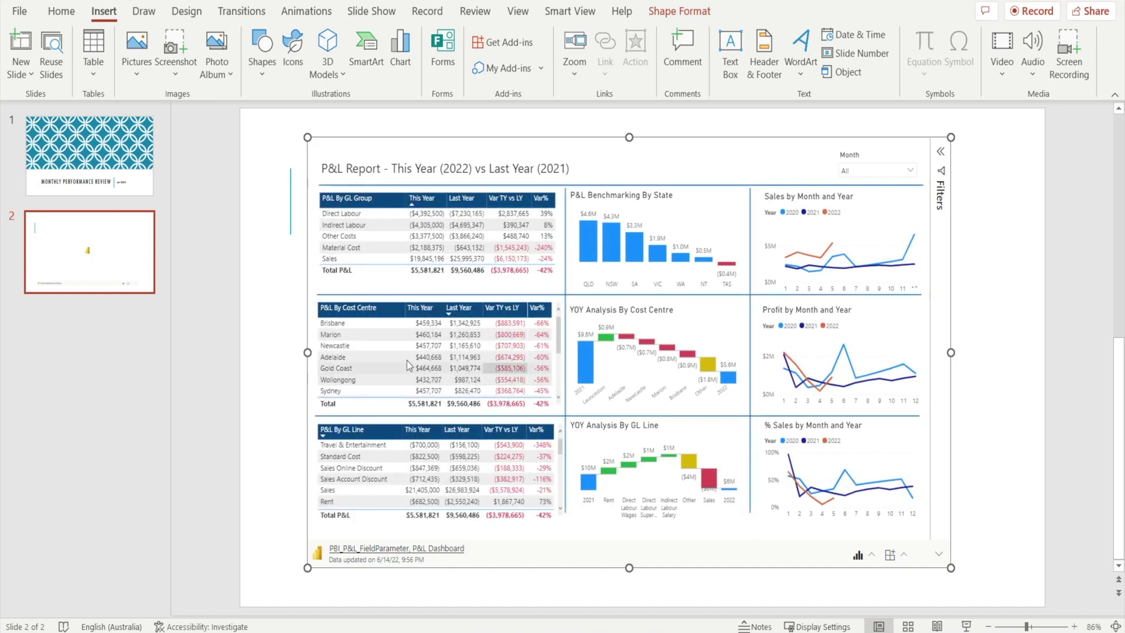
# Cross-filter the dashboard to Adelaide in P&L By Cost Centre, then clear it and deselect the object.
pyautogui.click(355, 356)
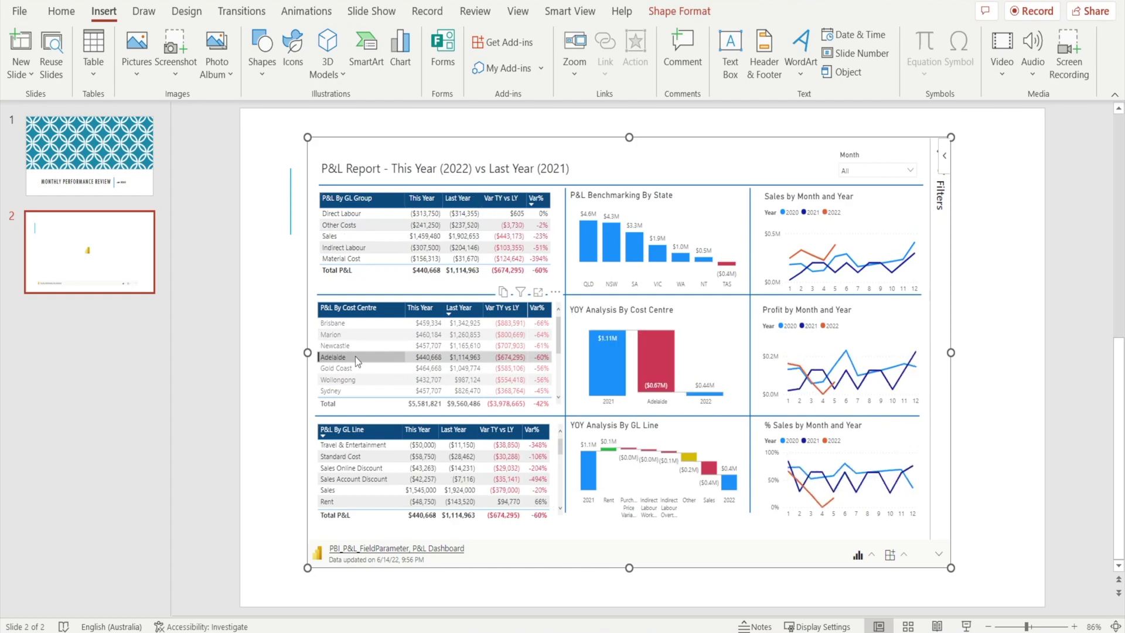
pyautogui.click(355, 356)
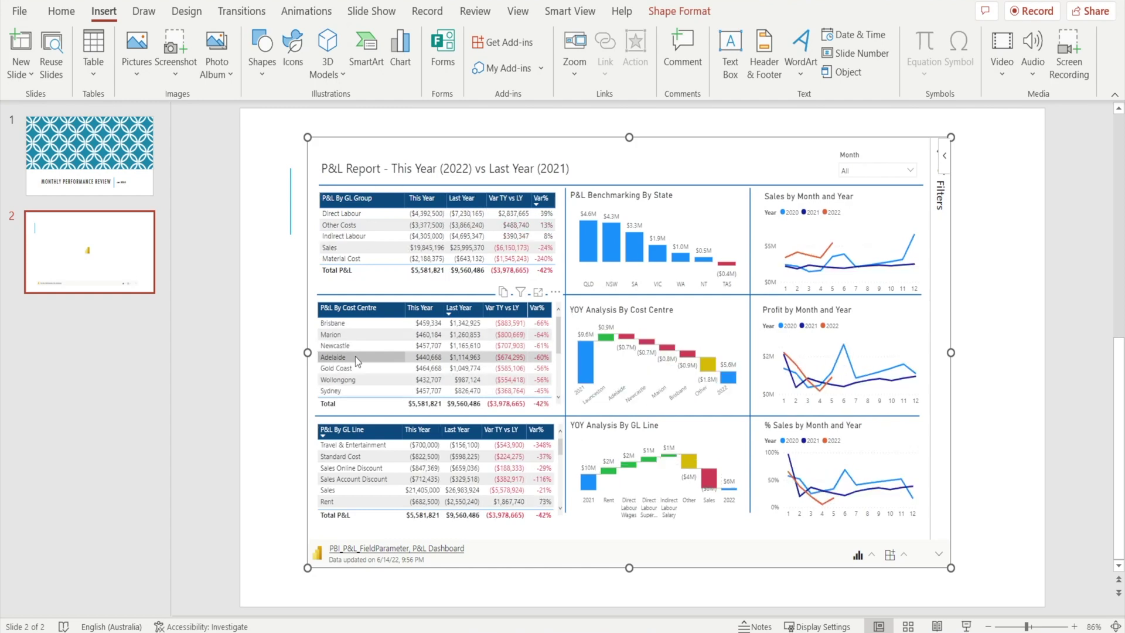
pyautogui.click(1000, 322)
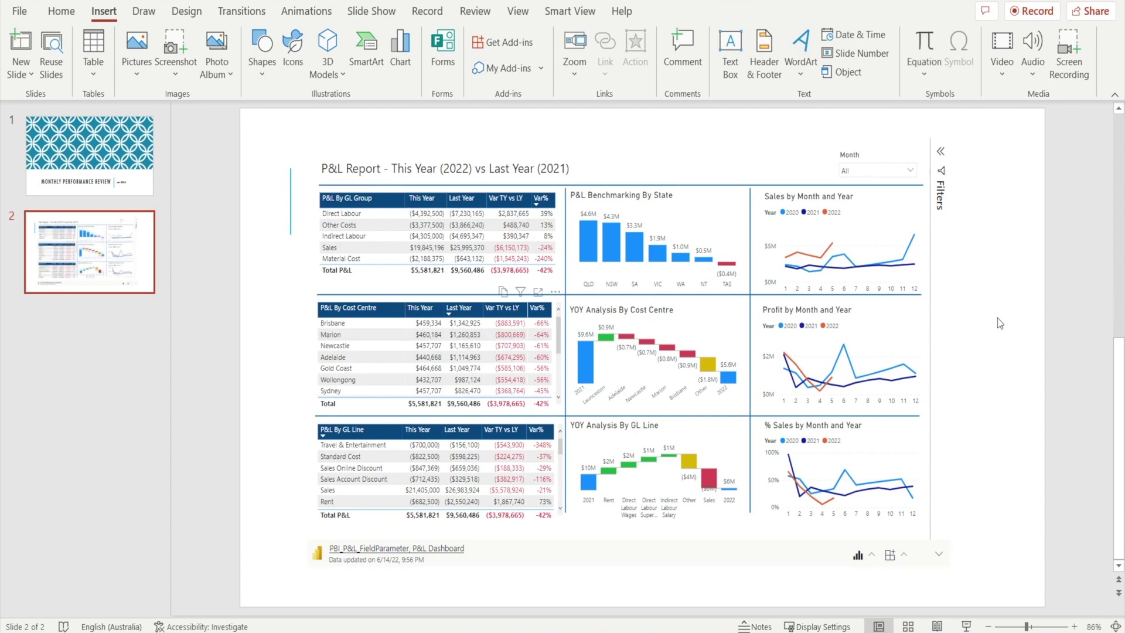